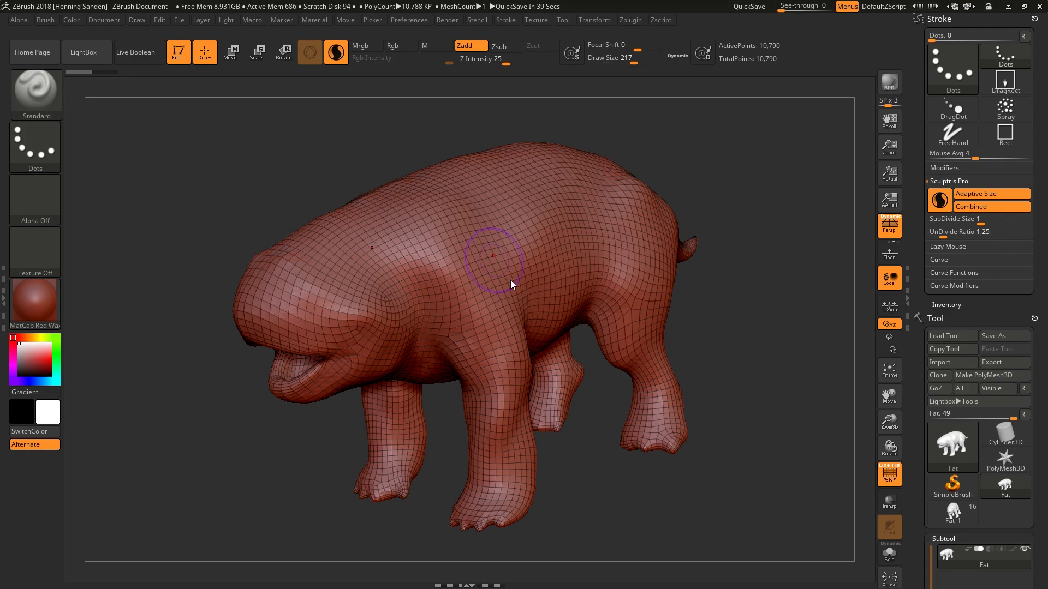
Try a Standard brush stroke on the creature's flank at draw size 217 and undo it
right_drag(512, 281, 436, 264)
mouse_move(533, 243)
shift+right_down()
mouse_move(541, 256)
mouse_move(534, 234)
mouse_move(558, 226)
shift+right_up()
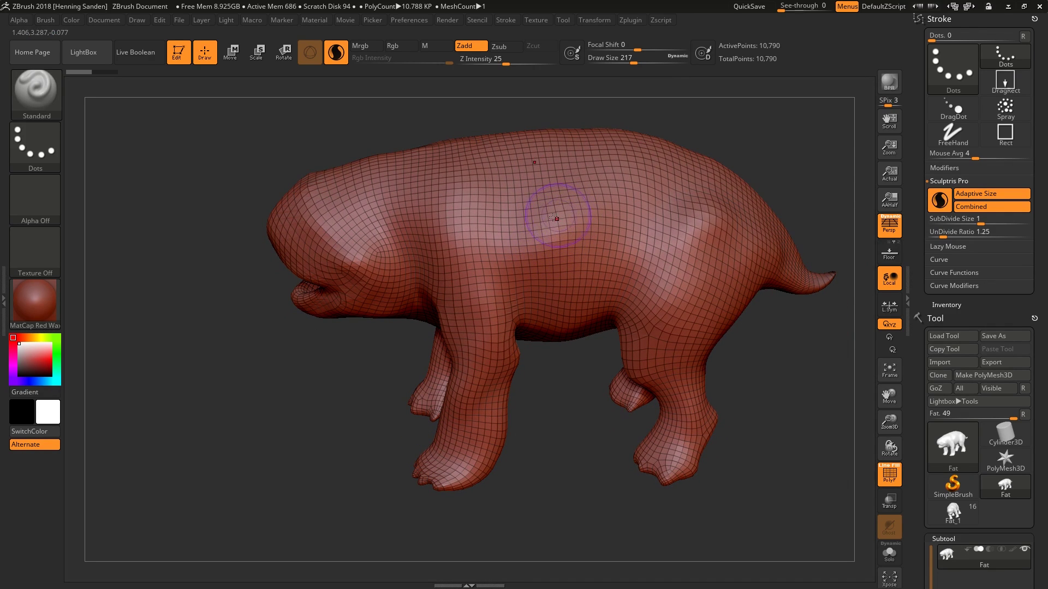
ctrl+right_drag(557, 220, 559, 224)
mouse_move(548, 220)
mouse_down()
mouse_move(503, 229)
mouse_move(528, 258)
mouse_move(367, 182)
mouse_move(518, 256)
mouse_move(655, 202)
mouse_move(720, 327)
mouse_move(598, 257)
mouse_move(447, 289)
mouse_move(305, 219)
mouse_move(404, 191)
mouse_move(615, 204)
mouse_move(587, 235)
mouse_up()
key(ctrl+z)
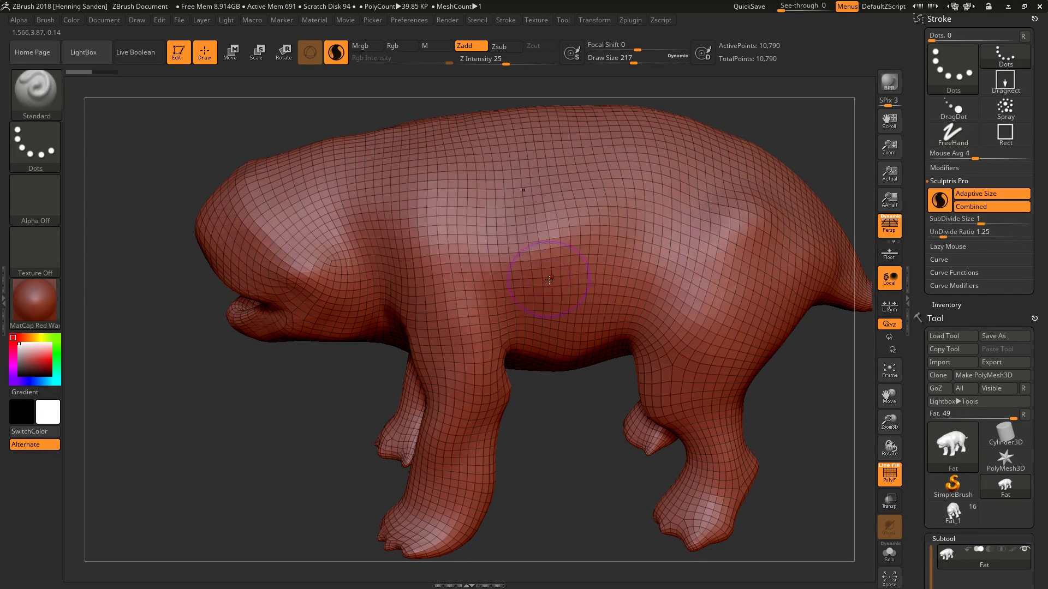
Adjust the draw size, try a Standard stroke across the lower body, and undo the stroke
mouse_move(571, 279)
shift+right_down()
mouse_move(578, 245)
mouse_move(540, 256)
shift+right_up()
key(s)
drag(542, 257, 532, 258)
key(s)
drag(635, 357, 647, 358)
mouse_move(632, 449)
mouse_down()
mouse_move(617, 354)
mouse_move(677, 229)
mouse_move(562, 186)
mouse_move(423, 352)
mouse_up()
key(ctrl+z)
Sculpt a short Standard stroke on the upper front leg at draw size 149 with the wireframe displayed
key(s)
mouse_move(429, 350)
right_down()
mouse_move(515, 281)
mouse_move(435, 315)
right_up()
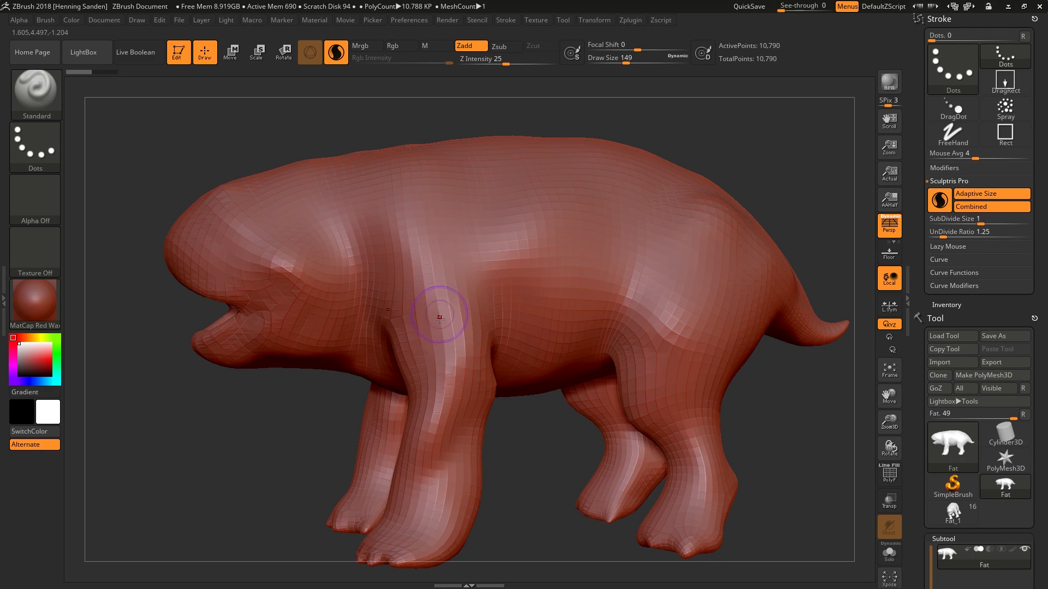
drag(440, 321, 452, 332)
key(shift+f)
ctrl+right_drag(453, 329, 456, 339)
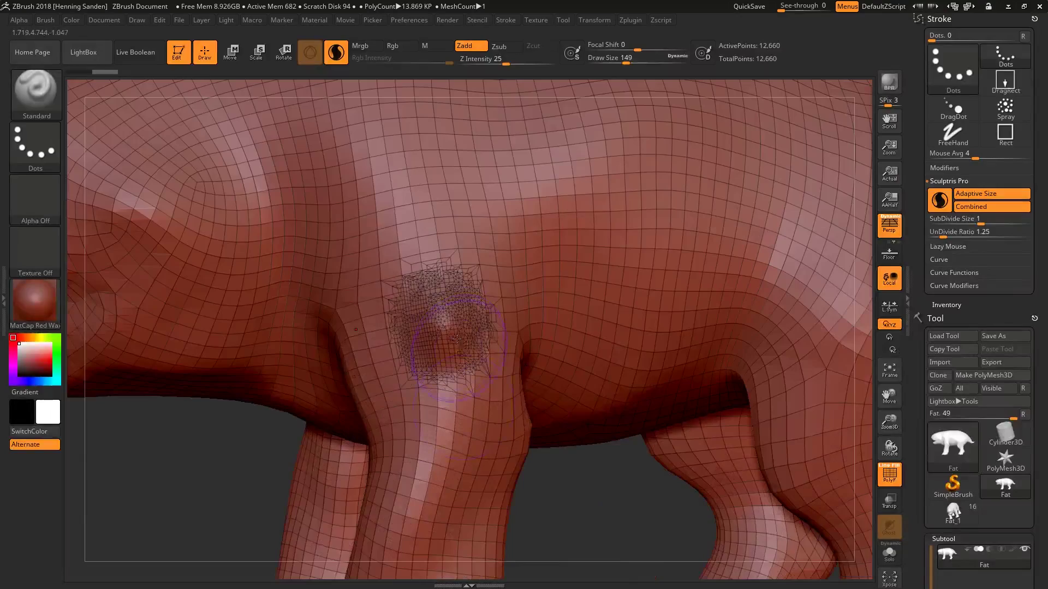
Try a finer stroke at draw size 54 on the upper front leg, smooth it, and undo the leg strokes
key(s)
mouse_move(456, 339)
mouse_down()
mouse_move(440, 338)
mouse_move(440, 325)
mouse_up()
mouse_move(439, 325)
ctrl+right_down()
mouse_move(436, 272)
mouse_move(441, 316)
mouse_move(447, 278)
mouse_move(472, 336)
ctrl+right_up()
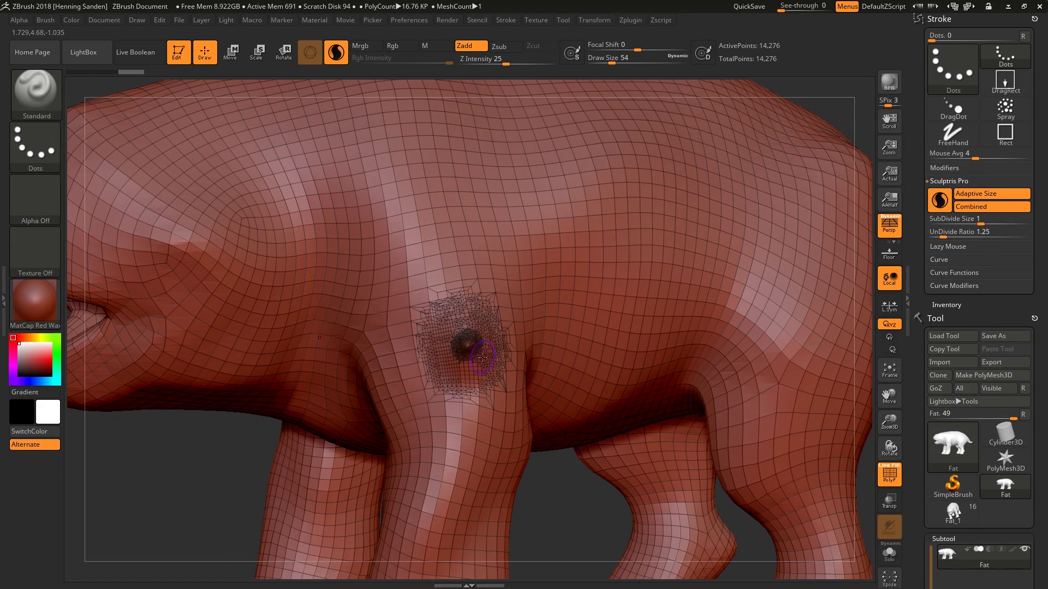
shift+drag(480, 355, 485, 349)
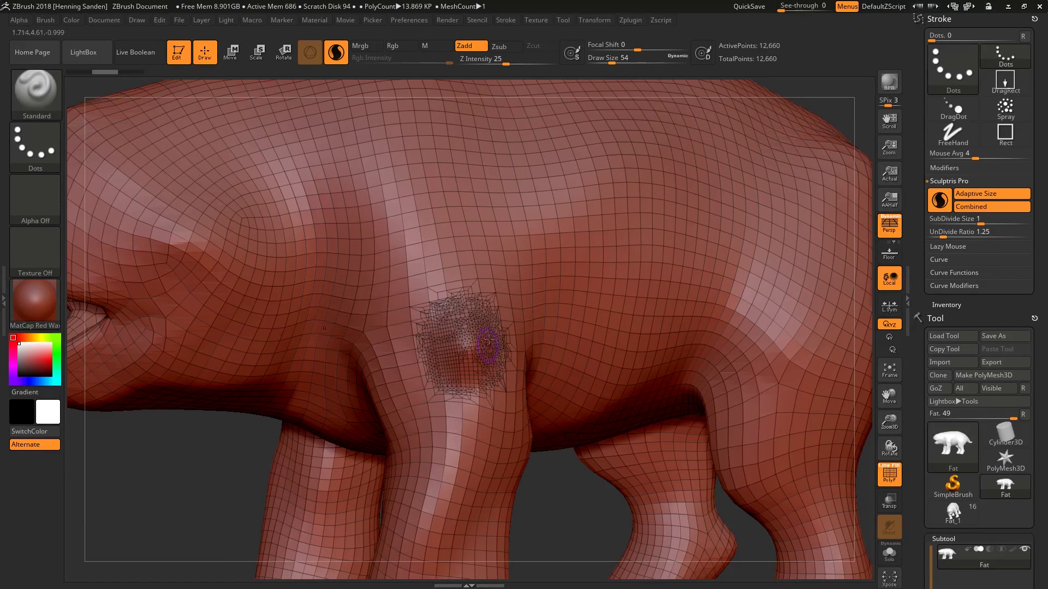
ctrl+right_drag(491, 339, 481, 298)
key(ctrl+z)
Set the draw size to 132 and undo the trial stroke on the front leg
key(s)
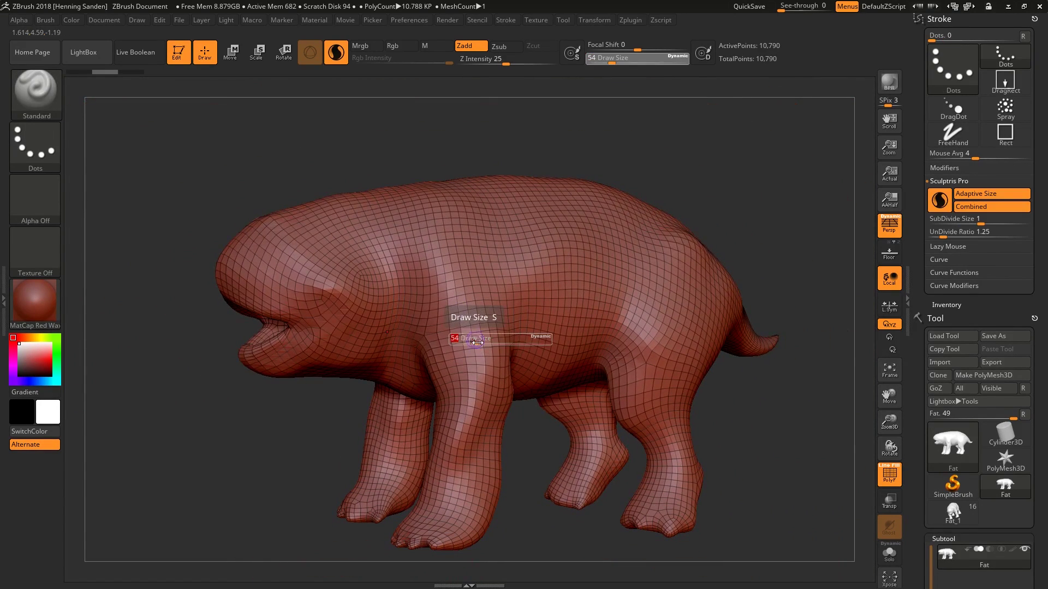
mouse_move(473, 339)
mouse_down()
mouse_move(481, 355)
mouse_move(478, 331)
mouse_move(439, 284)
mouse_move(511, 256)
mouse_move(574, 292)
mouse_move(565, 235)
mouse_move(485, 216)
mouse_move(396, 284)
mouse_move(461, 370)
mouse_up()
key(s)
key(ctrl+z)
mouse_move(470, 332)
right_down()
mouse_move(503, 348)
mouse_move(475, 312)
mouse_move(568, 297)
mouse_move(549, 290)
mouse_move(537, 304)
mouse_move(522, 287)
right_up()
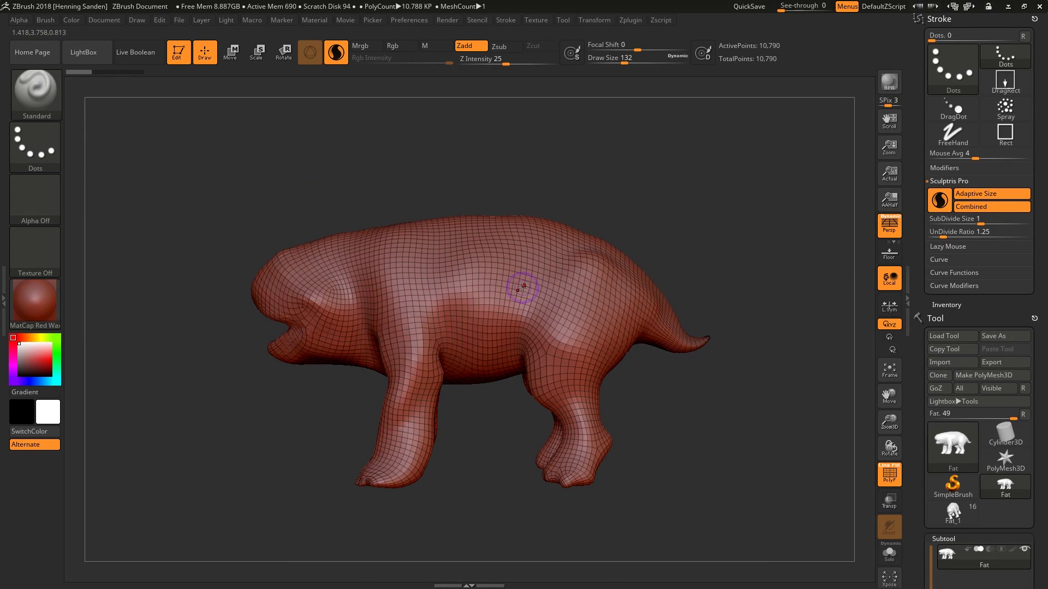
Select the SnakeHook brush and set the draw size to 386
key(b)
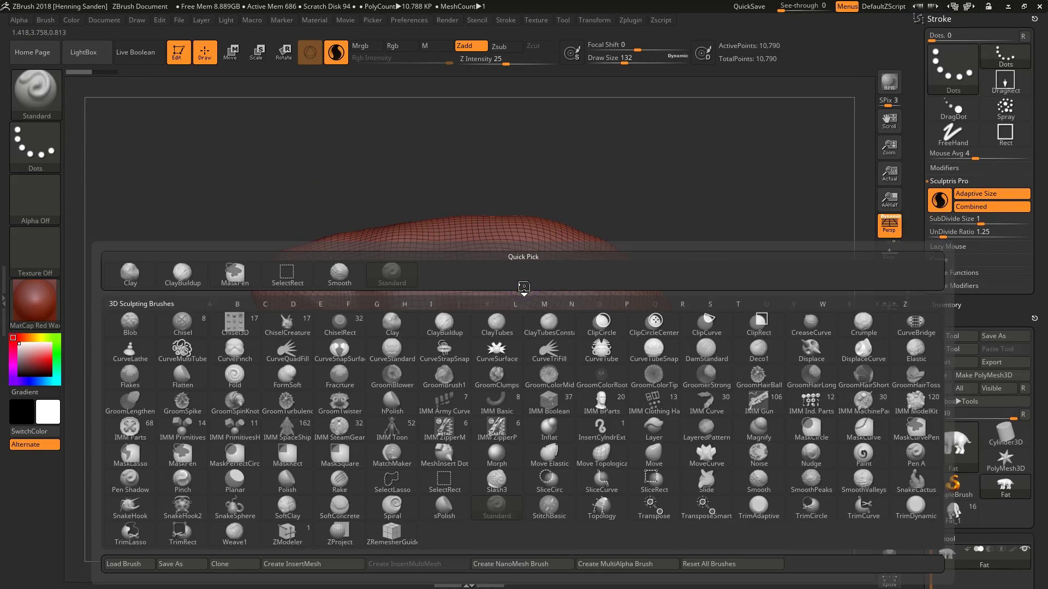
key(s)
key(k)
key(s)
click(546, 265)
Try pulling long tendrils out of the creature's rear body with SnakeHook and undo them all
key(shift+f)
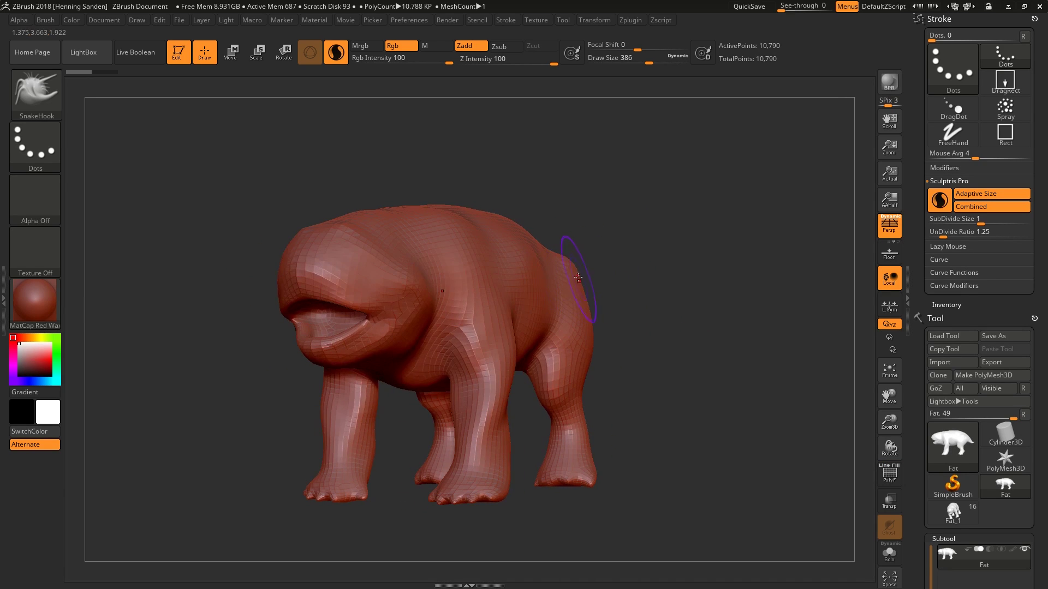
mouse_move(578, 278)
mouse_down()
mouse_move(686, 188)
mouse_move(776, 190)
mouse_up()
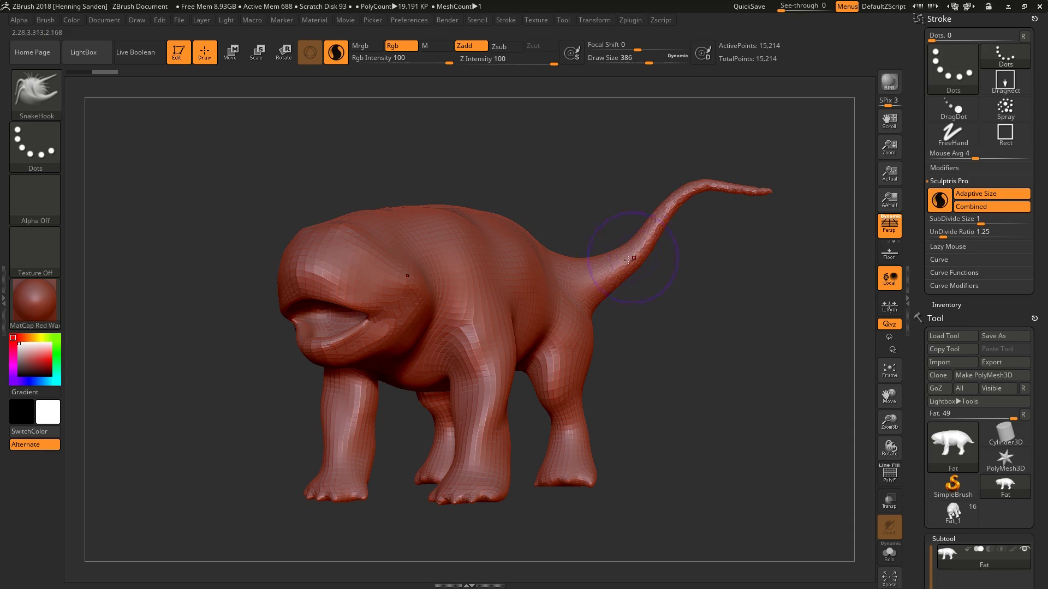
mouse_move(657, 247)
alt+right_down()
mouse_move(607, 258)
mouse_move(599, 285)
mouse_move(553, 282)
mouse_move(541, 298)
mouse_move(505, 300)
mouse_move(556, 288)
mouse_move(513, 294)
alt+right_up()
key(shift+f)
mouse_move(434, 264)
mouse_down()
mouse_move(515, 218)
mouse_move(549, 144)
mouse_move(605, 118)
mouse_up()
mouse_move(549, 183)
right_down()
mouse_move(534, 213)
mouse_move(526, 203)
mouse_move(572, 221)
mouse_move(549, 252)
right_up()
key(ctrl+z)
key(ctrl+z)
key(ctrl+z)
key(ctrl+z)
key(ctrl+z)
key(ctrl+z)
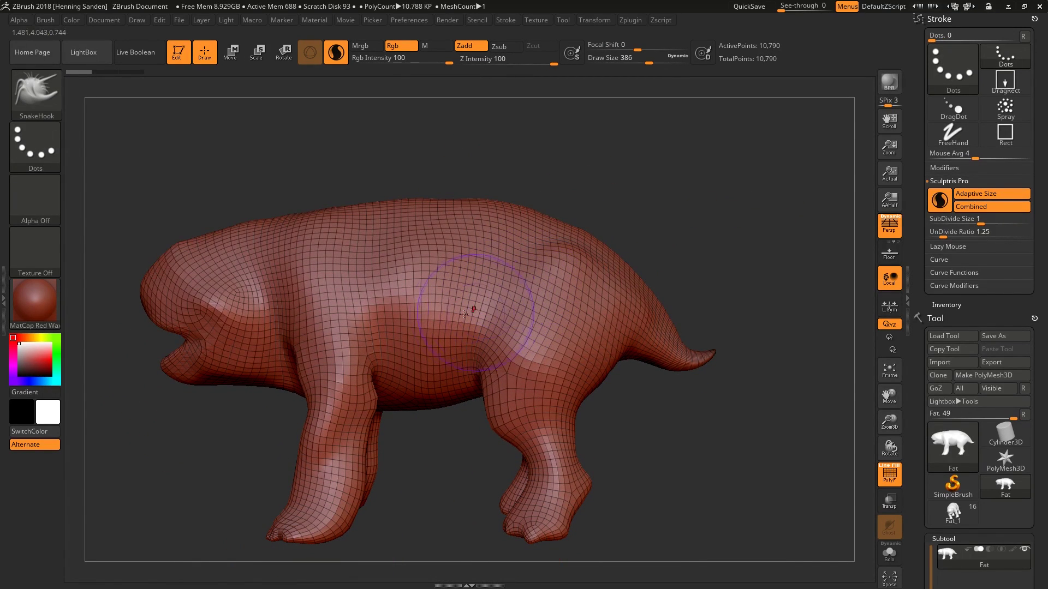
Toggle Sculptris Pro mode off and on several times, leaving it active
click(336, 53)
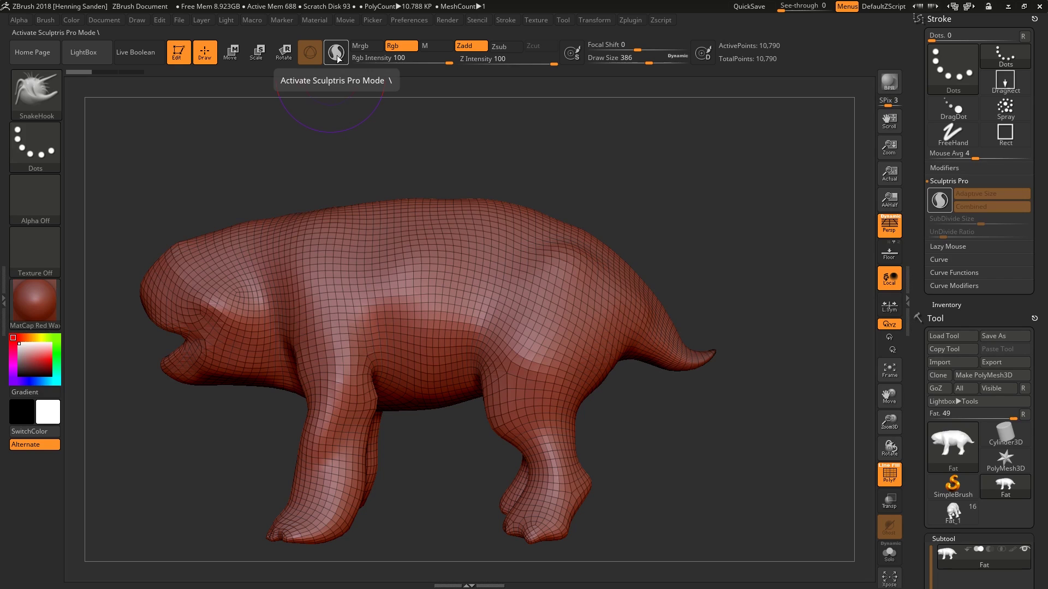
click(336, 53)
click(336, 53)
click(339, 56)
click(338, 55)
click(336, 54)
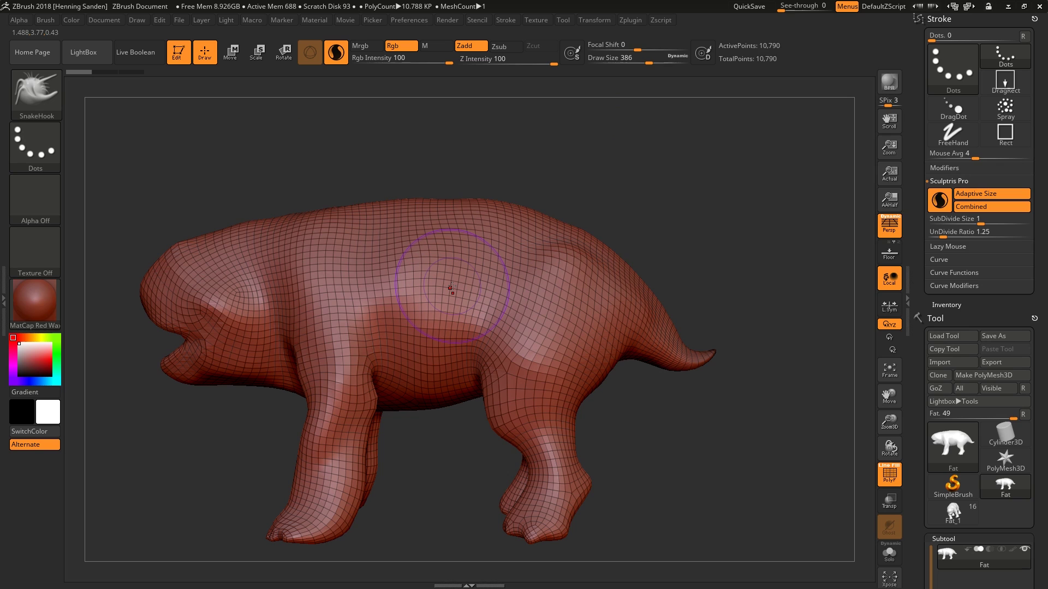
key(backslash)
key(backslash)
key(ctrl+1)
key(ctrl+1)
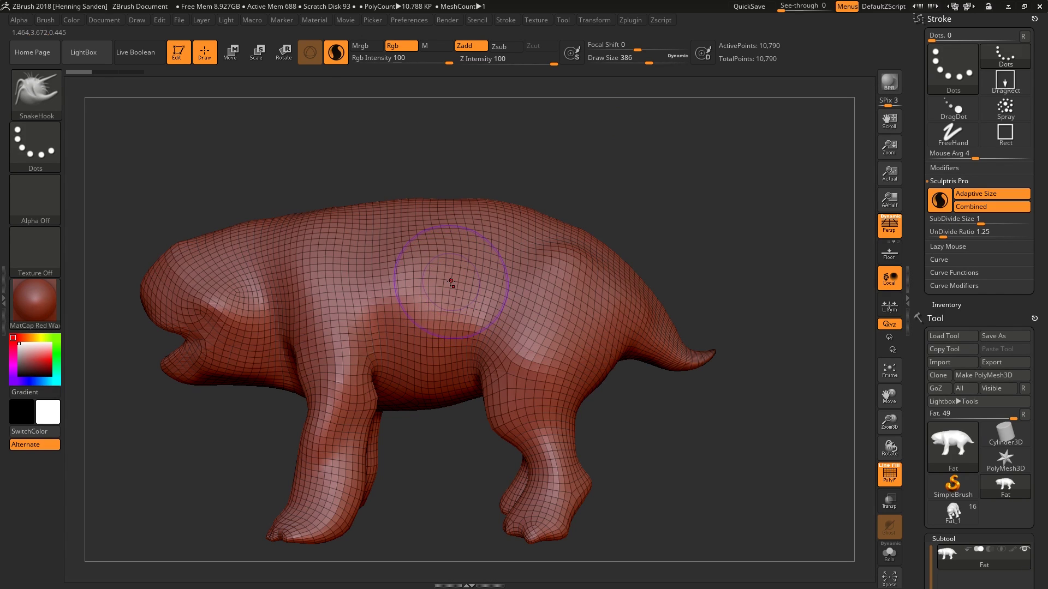
right_drag(451, 296, 452, 282)
key(backslash)
key(backslash)
key(backslash)
key(backslash)
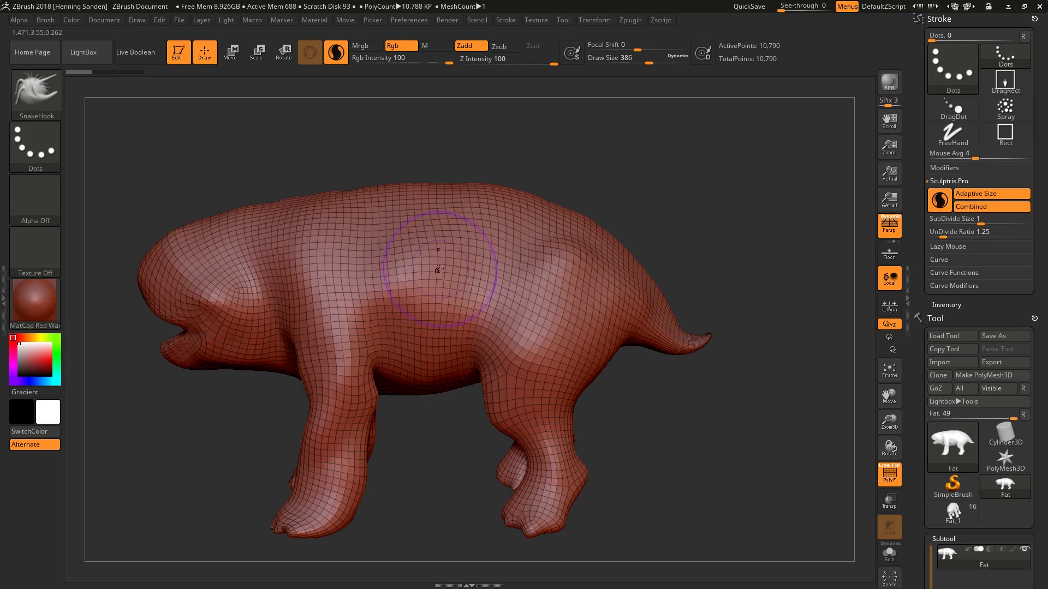
key(backslash)
key(backslash)
Try a short SnakeHook pull on the flank, undo it, and switch Sculptris Pro mode off and back on
mouse_move(444, 270)
mouse_down()
mouse_move(404, 288)
mouse_move(456, 257)
mouse_up()
key(ctrl+z)
key(ctrl+z)
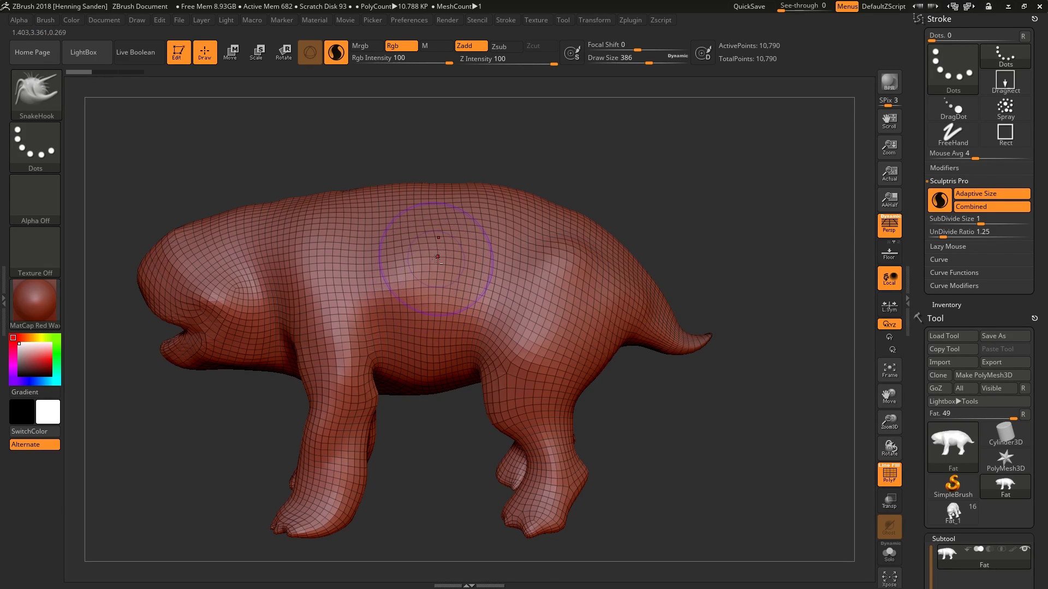
ctrl+right_drag(437, 263, 434, 275)
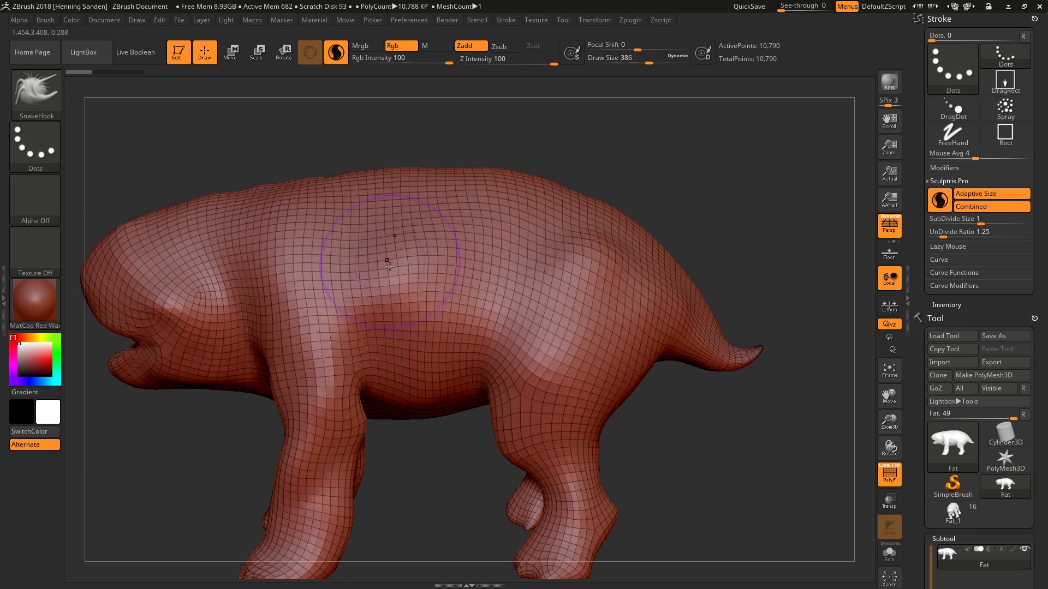
key(ctrl+1)
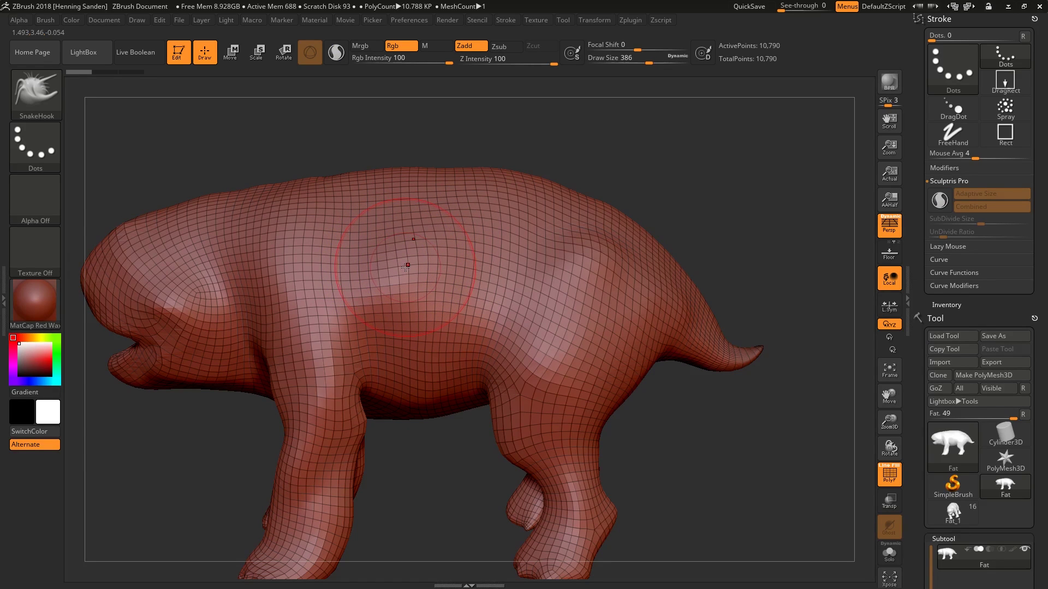
key(ctrl+1)
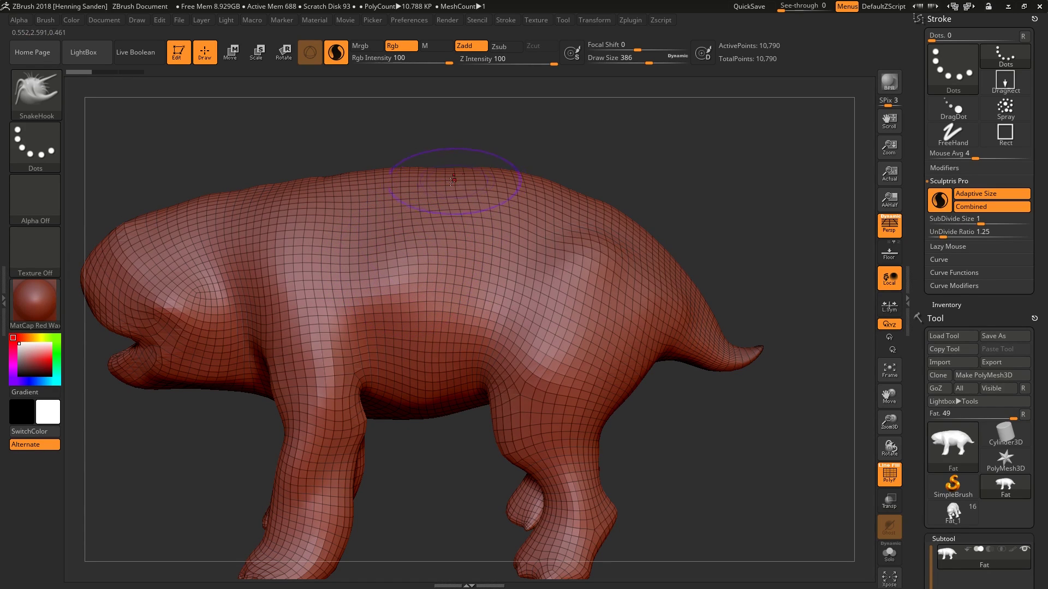
Pull a hump upward from the middle of the creature's back with the SnakeHook brush
key(s)
drag(418, 181, 429, 180)
drag(430, 180, 462, 109)
mouse_move(466, 230)
alt+right_down()
mouse_move(441, 256)
mouse_move(491, 248)
mouse_move(377, 231)
alt+right_up()
Set the draw size to 468, reshape the back hump with SnakeHook, and smooth it
key(s)
drag(358, 219, 353, 219)
right_drag(414, 197, 450, 181)
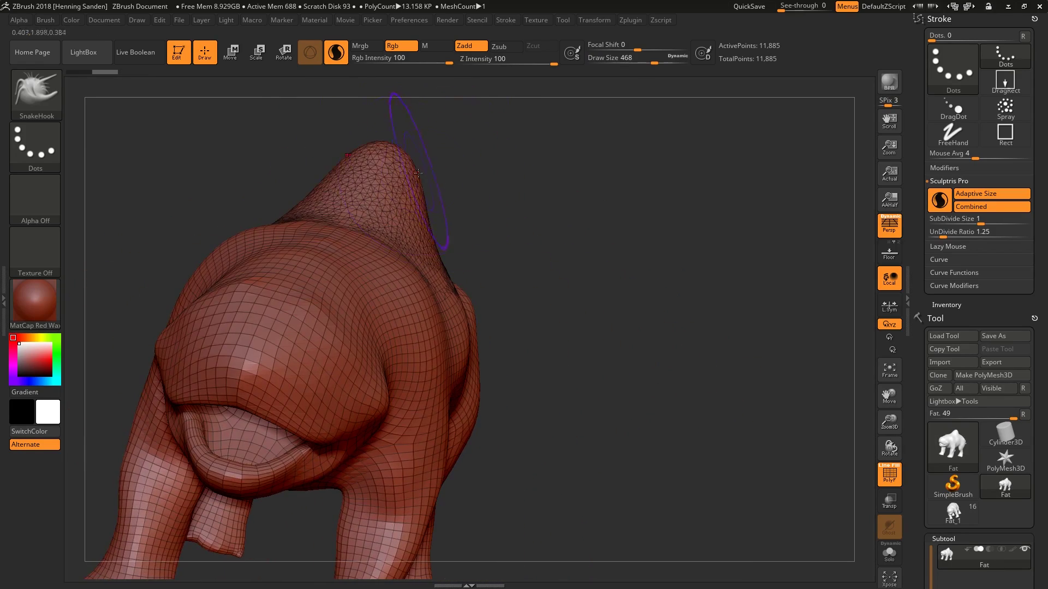
drag(418, 176, 389, 184)
right_drag(458, 191, 405, 217)
key(shift+f)
shift+drag(405, 217, 400, 221)
alt+right_drag(400, 221, 573, 196)
key(shift+f)
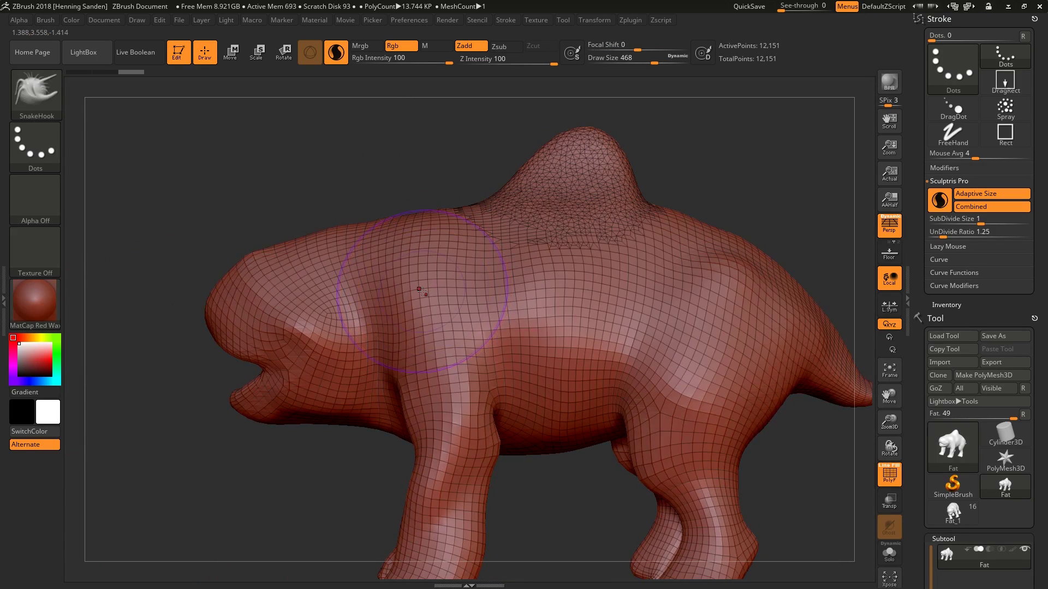
Try a small SnakeHook pull on the shoulder, undo it, and inspect the creature from the front and side
drag(422, 295, 431, 299)
key(ctrl+z)
right_drag(464, 307, 499, 306)
drag(376, 322, 463, 286)
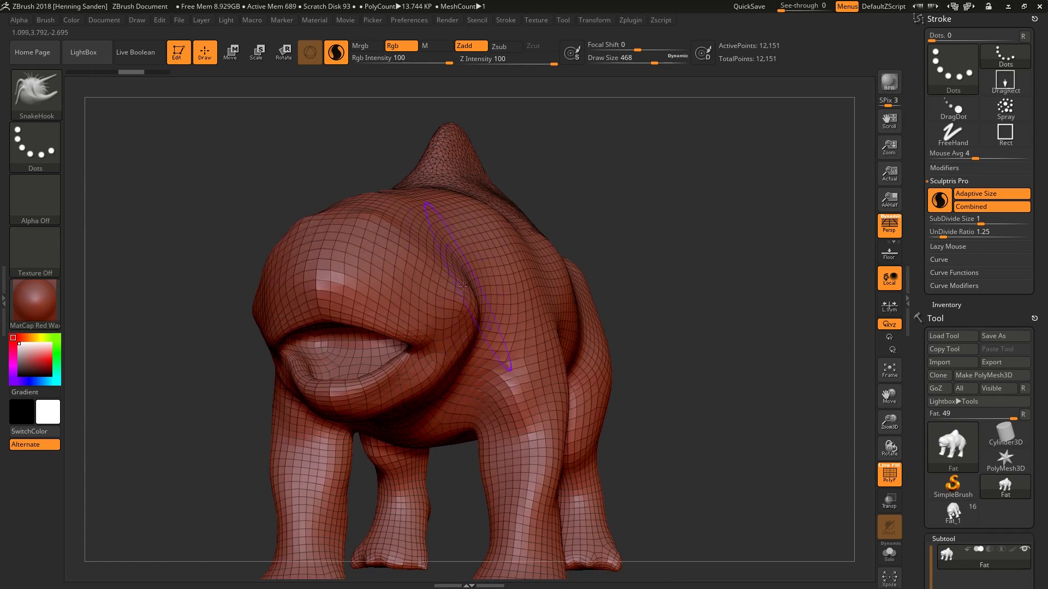
right_drag(481, 262, 406, 254)
right_drag(557, 227, 523, 282)
alt+right_drag(522, 282, 499, 267)
Set the draw size to 415, try smoothing the body below the hump, and undo the smoothing
key(s)
drag(494, 255, 491, 254)
shift+drag(493, 255, 485, 268)
key(ctrl+z)
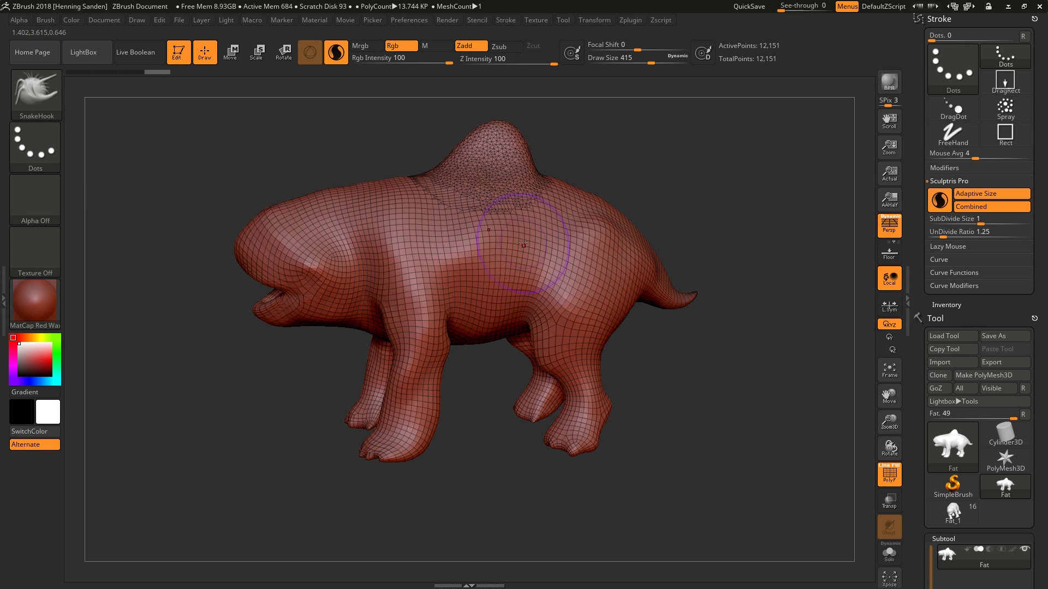
shift+right_drag(548, 233, 539, 236)
key(shift)
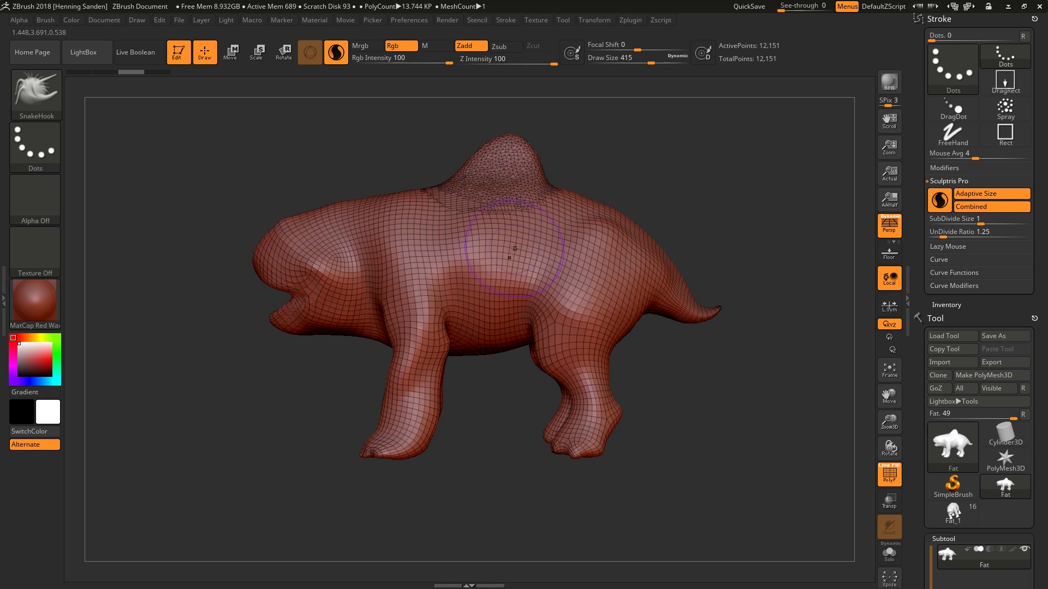
Sculpt across the flank and shoulder with the Standard brush at draw size 262, and smooth the area
key(b)
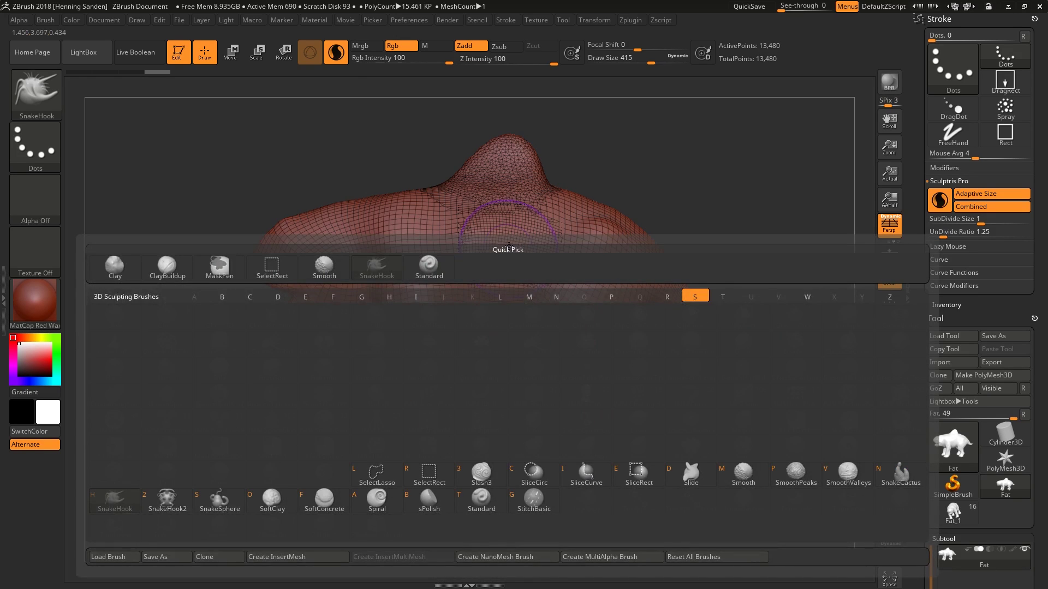
key(s)
key(t)
key(s)
drag(500, 248, 496, 248)
mouse_move(494, 249)
mouse_down()
mouse_move(398, 250)
mouse_move(563, 249)
mouse_move(404, 272)
mouse_move(431, 223)
mouse_move(578, 234)
mouse_move(486, 281)
mouse_up()
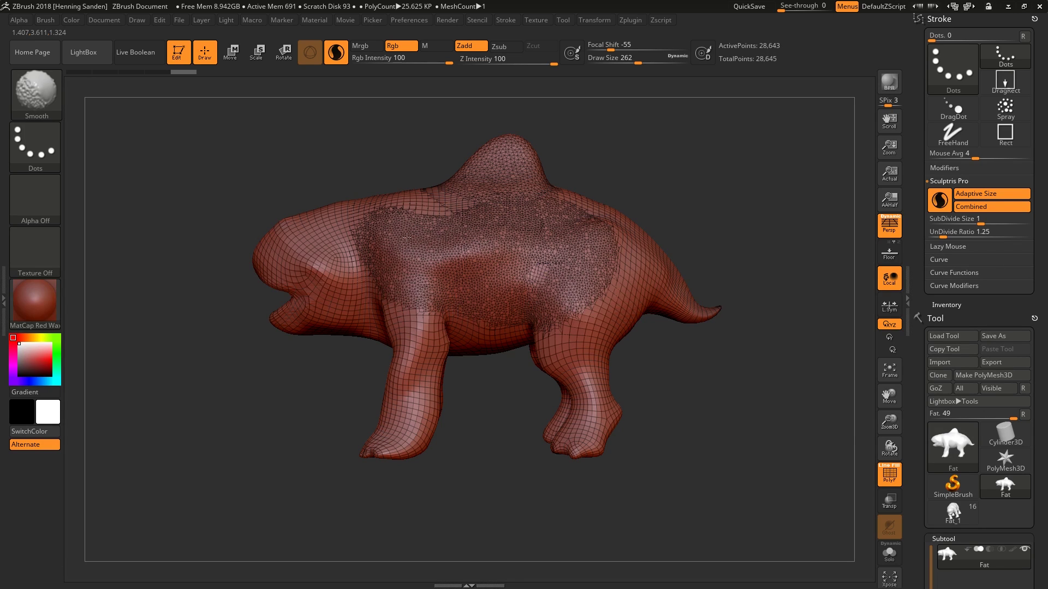
shift+drag(403, 245, 423, 322)
Add a Standard stroke at draw size 177 on the rear flank, smooth across the flank, and undo the last change
mouse_move(523, 262)
right_down()
mouse_move(561, 267)
mouse_move(534, 265)
right_up()
key(s)
drag(534, 264, 501, 326)
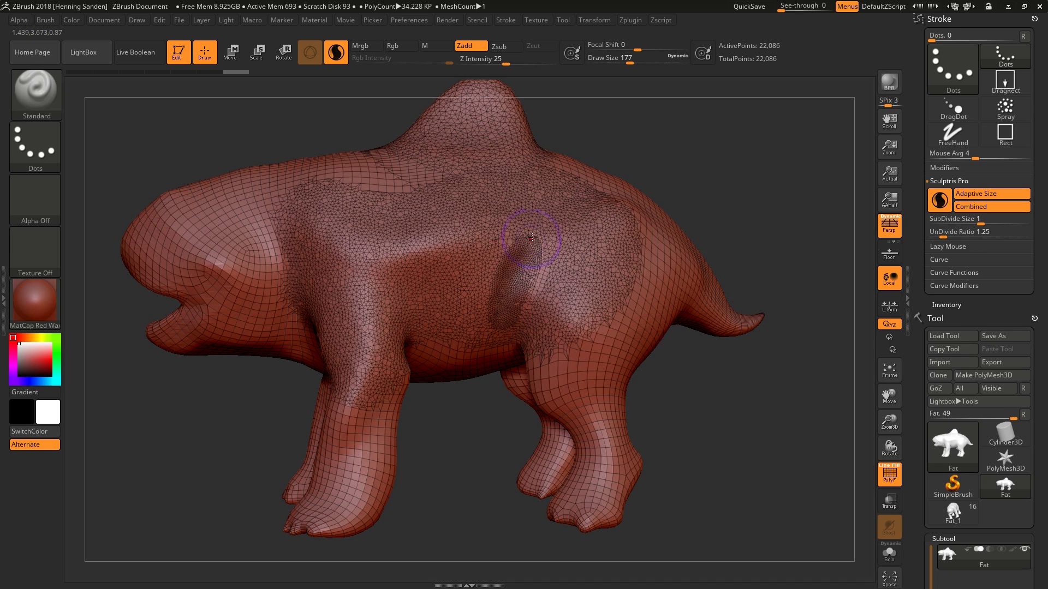
mouse_move(531, 237)
shift+mouse_down()
mouse_move(505, 298)
mouse_move(475, 328)
mouse_move(524, 224)
mouse_move(493, 253)
mouse_move(401, 292)
mouse_move(388, 268)
mouse_move(469, 283)
mouse_move(468, 272)
mouse_move(445, 282)
shift+mouse_up()
key(s)
key(ctrl+z)
Set the draw size to 116 and sculpt a short diagonal Standard stroke on the rear flank
key(s)
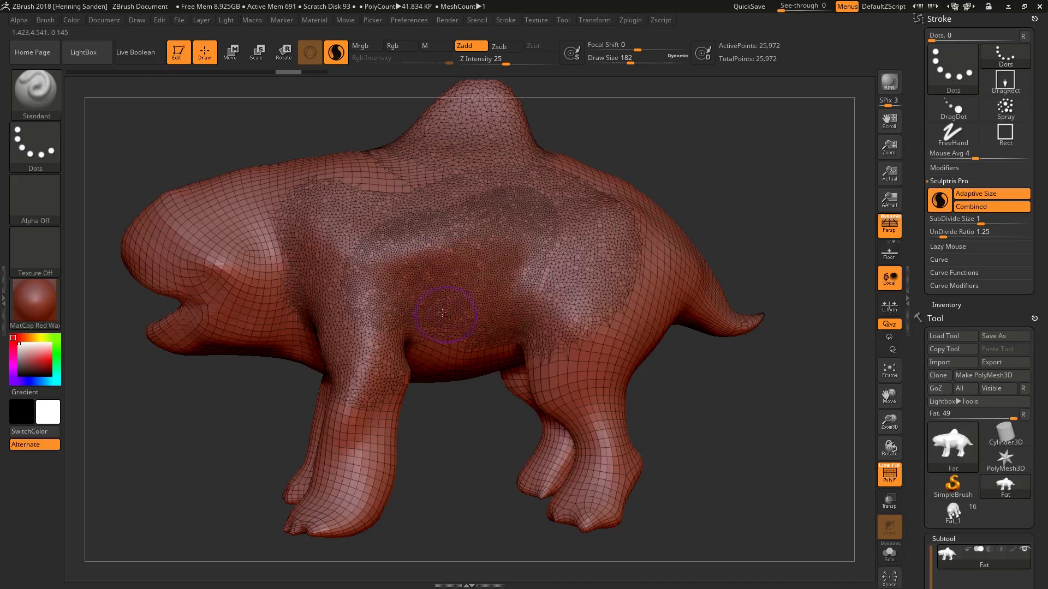
right_drag(441, 310, 416, 276)
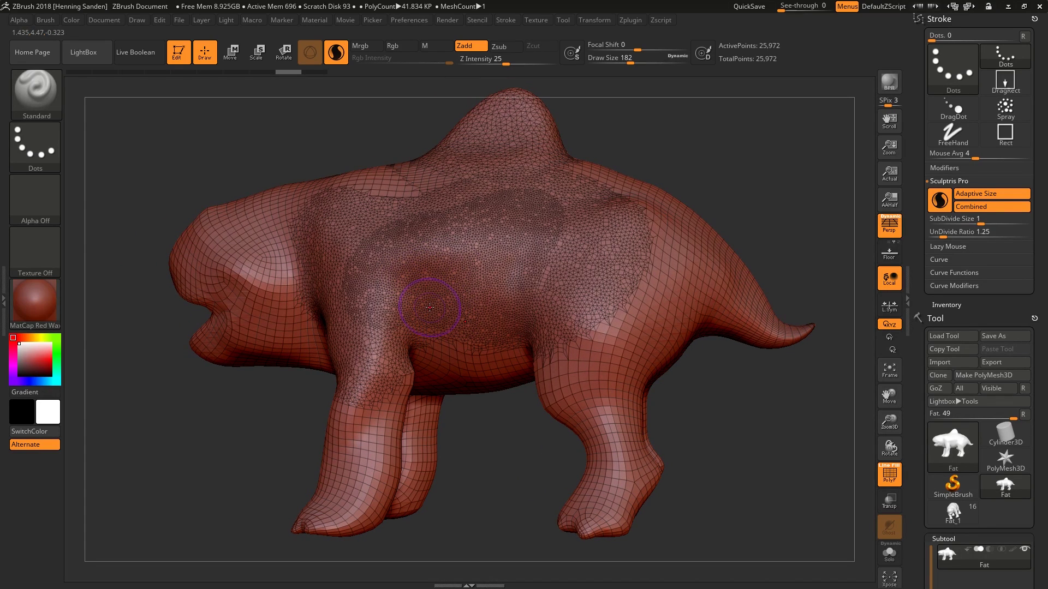
right_drag(420, 312, 433, 295)
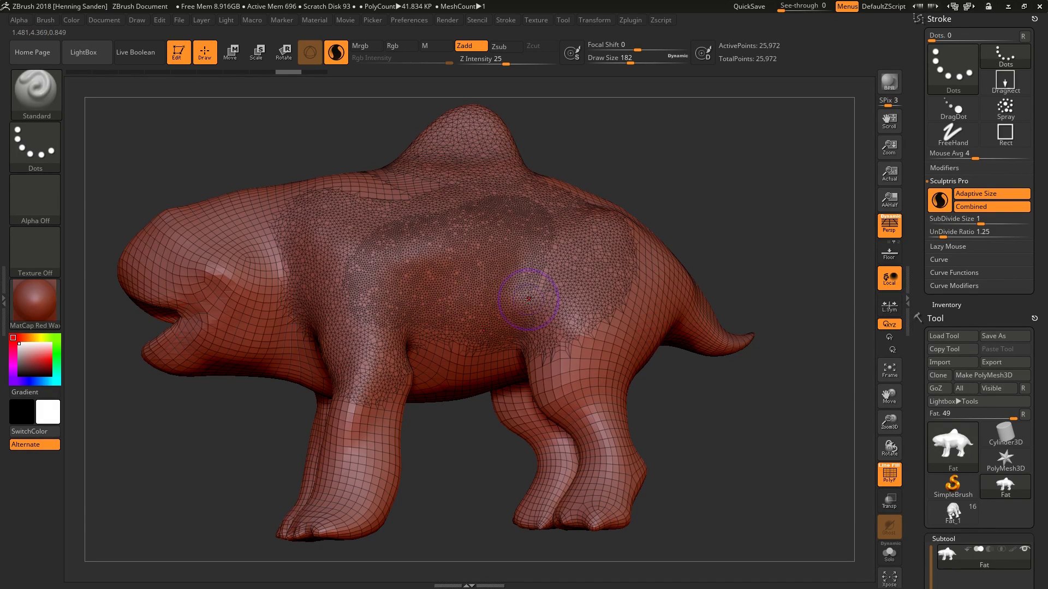
right_drag(533, 308, 532, 316)
key(s)
mouse_move(533, 301)
mouse_down()
mouse_move(506, 315)
mouse_move(530, 257)
mouse_move(527, 277)
mouse_up()
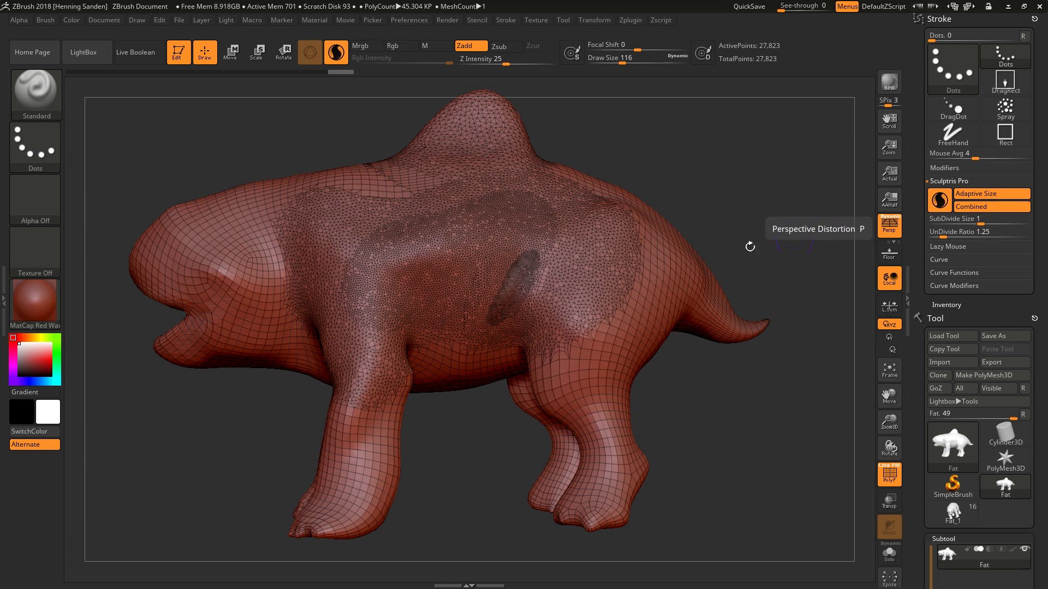
Try a longer Standard stroke up the front of the hind thigh at draw size 116, and undo it
mouse_move(473, 407)
mouse_down()
mouse_move(543, 404)
mouse_move(537, 354)
mouse_move(551, 279)
mouse_up()
right_drag(594, 341, 549, 345)
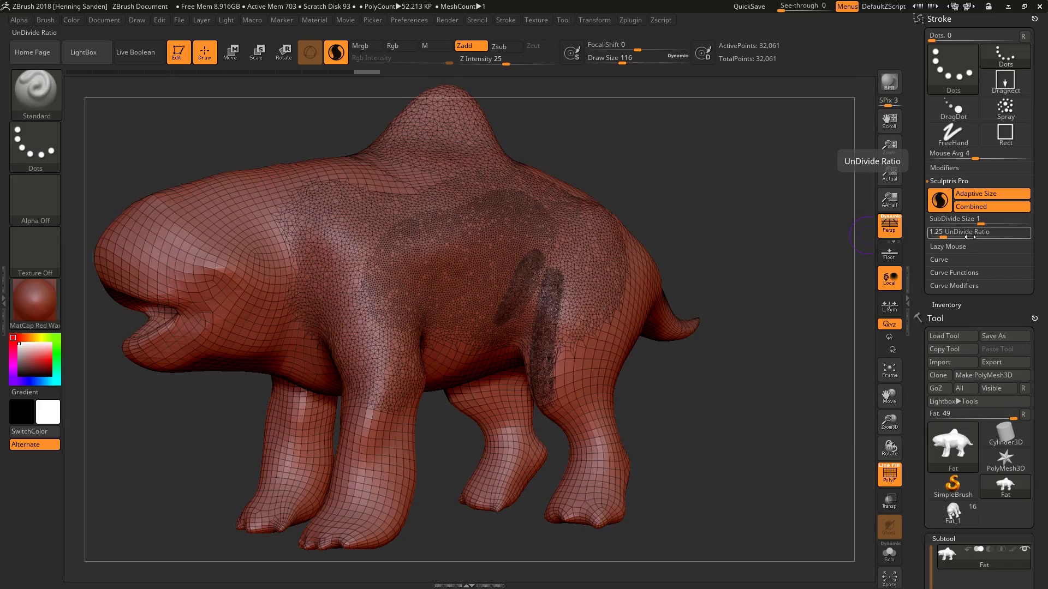
right_drag(555, 287, 524, 309)
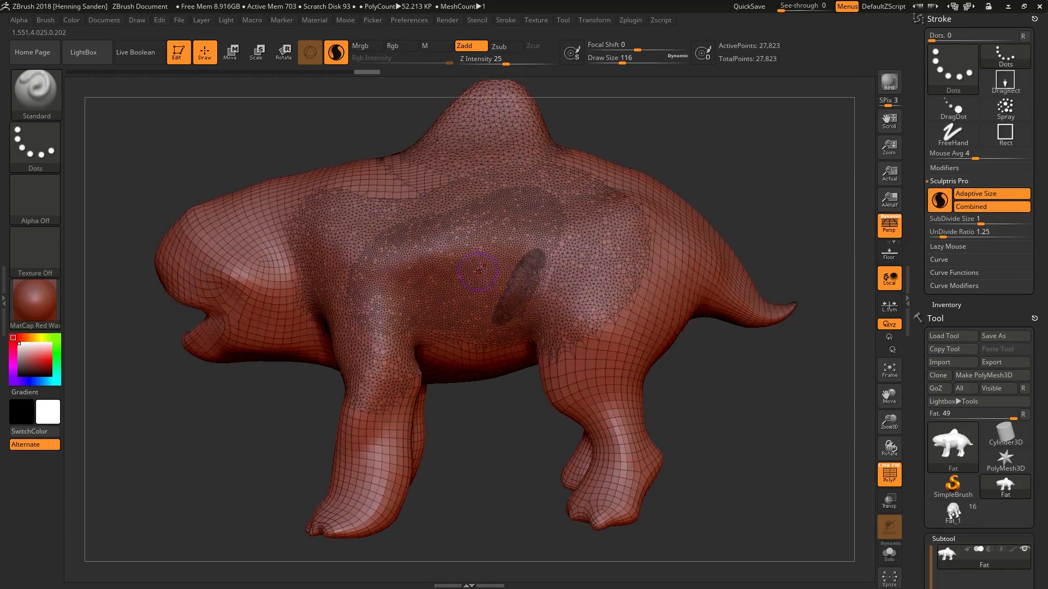
Set the draw size to 62 and sculpt a small curved Standard stroke on the middle of the flank
key(s)
drag(478, 271, 469, 269)
mouse_move(469, 268)
ctrl+right_down()
mouse_move(470, 330)
mouse_move(491, 210)
mouse_move(494, 237)
ctrl+right_up()
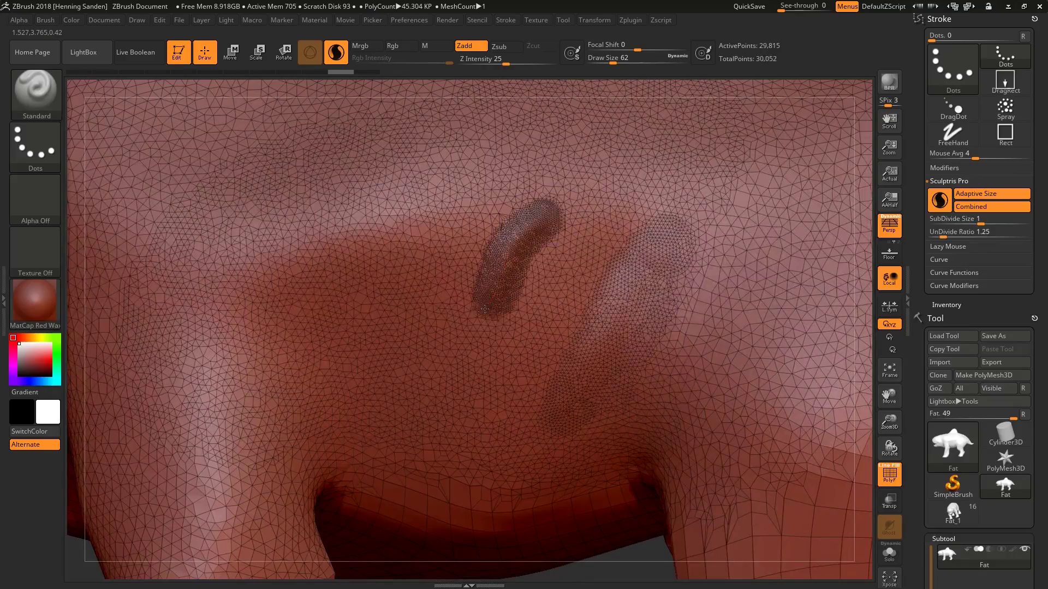
Sculpt a wavy Standard stroke at draw size 62 on the front flank, and a broader one across the upper side with a larger brush
mouse_move(391, 323)
mouse_down()
mouse_move(304, 351)
mouse_move(235, 401)
mouse_move(232, 423)
mouse_up()
ctrl+right_drag(536, 332, 467, 280)
key(s)
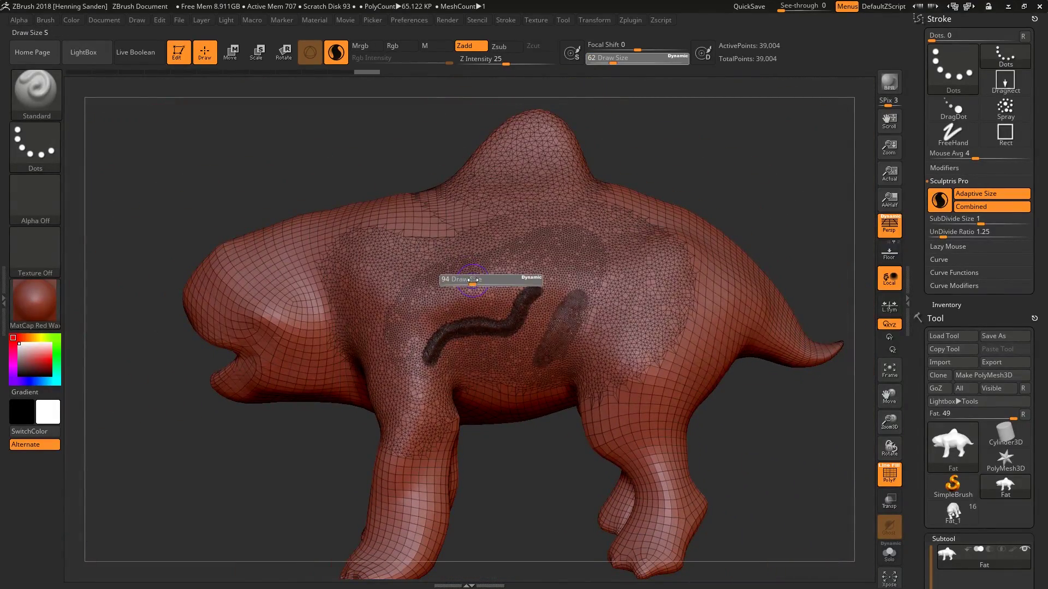
drag(492, 278, 494, 278)
mouse_move(652, 261)
mouse_down()
mouse_move(622, 249)
mouse_move(480, 274)
mouse_move(377, 316)
mouse_move(292, 273)
mouse_up()
Reduce the draw size and sculpt a round eye with a raised rim on the side of the head
mouse_move(505, 316)
right_down()
mouse_move(556, 330)
mouse_move(488, 284)
mouse_move(558, 354)
right_up()
key(s)
drag(528, 370, 532, 370)
mouse_move(532, 370)
ctrl+right_down()
mouse_move(505, 287)
mouse_move(562, 292)
ctrl+right_up()
mouse_move(485, 284)
ctrl+right_down()
mouse_move(500, 321)
mouse_move(505, 276)
mouse_move(537, 283)
ctrl+right_up()
ctrl+right_drag(538, 284, 559, 334)
mouse_move(557, 348)
mouse_down()
mouse_move(507, 355)
mouse_move(522, 330)
mouse_move(496, 335)
mouse_up()
ctrl+right_drag(501, 294, 537, 332)
mouse_move(536, 283)
mouse_down()
mouse_move(417, 295)
mouse_move(401, 355)
mouse_up()
right_drag(554, 337, 566, 334)
mouse_move(566, 334)
mouse_down()
mouse_move(475, 397)
mouse_move(416, 350)
mouse_move(535, 354)
mouse_up()
right_drag(535, 354, 401, 307)
Hide the wireframe, refine the eyelids with Standard strokes at draw size 27, and undo the last stroke
key(shift+f)
mouse_move(510, 316)
ctrl+right_down()
mouse_move(489, 256)
mouse_move(528, 341)
mouse_move(515, 276)
mouse_move(497, 325)
mouse_move(533, 323)
ctrl+right_up()
drag(527, 305, 518, 306)
right_drag(521, 345, 528, 331)
mouse_move(532, 329)
mouse_down()
mouse_move(520, 309)
mouse_move(460, 313)
mouse_up()
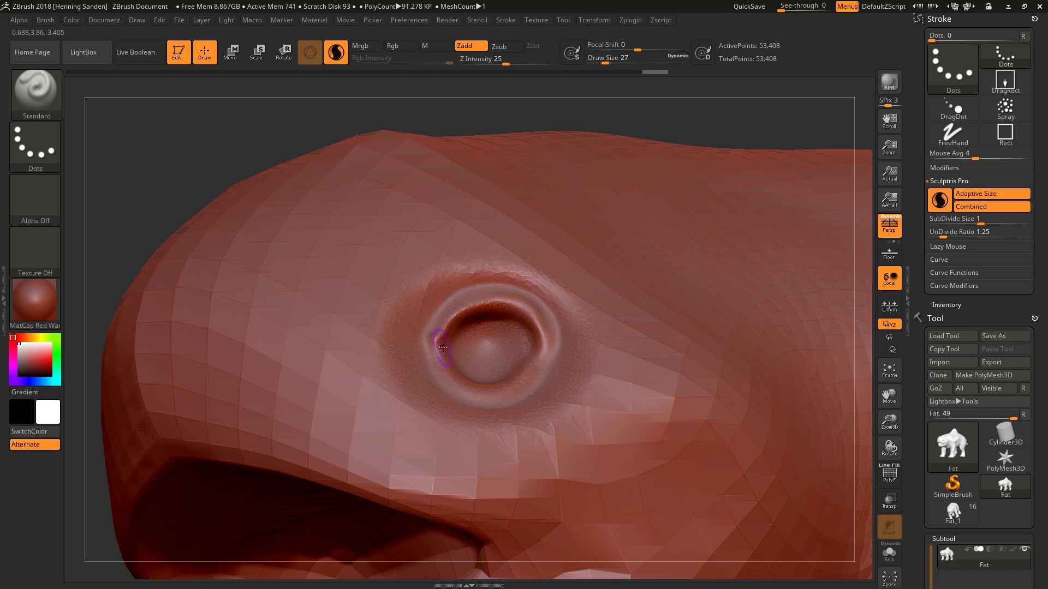
key(ctrl+z)
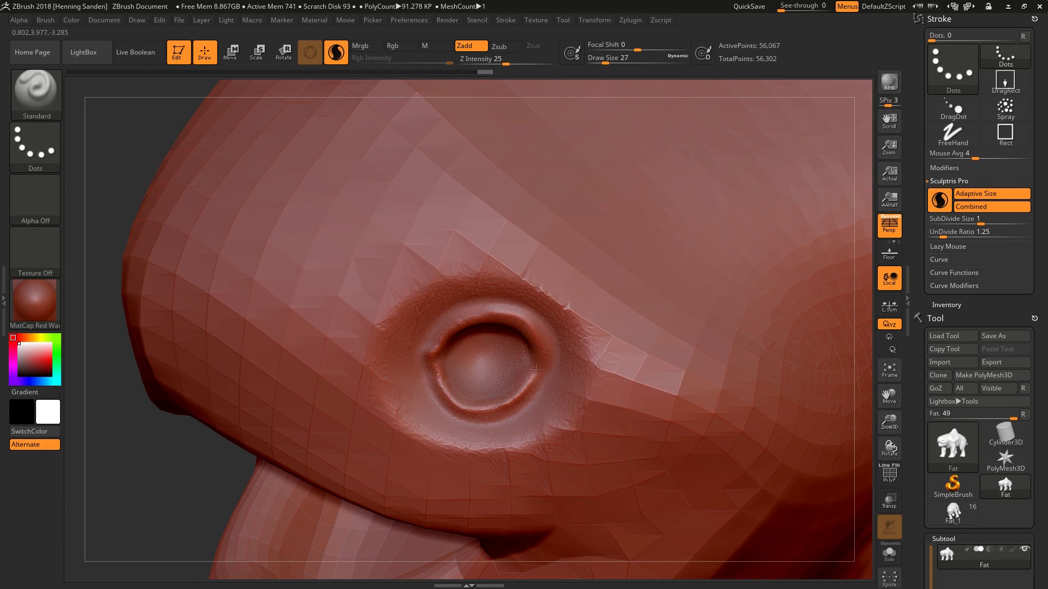
Shape the rear corner of the eye with short Standard strokes at draw sizes 27 and 17
drag(538, 363, 535, 372)
right_drag(535, 373, 535, 337)
key(s)
drag(534, 348, 531, 347)
drag(541, 339, 549, 366)
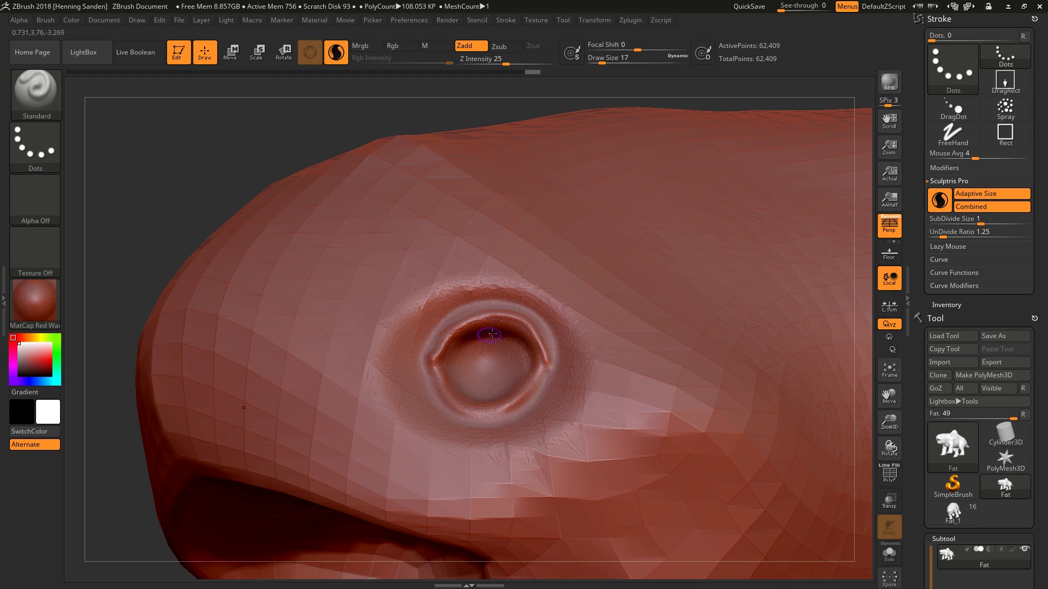
right_drag(527, 325, 335, 470)
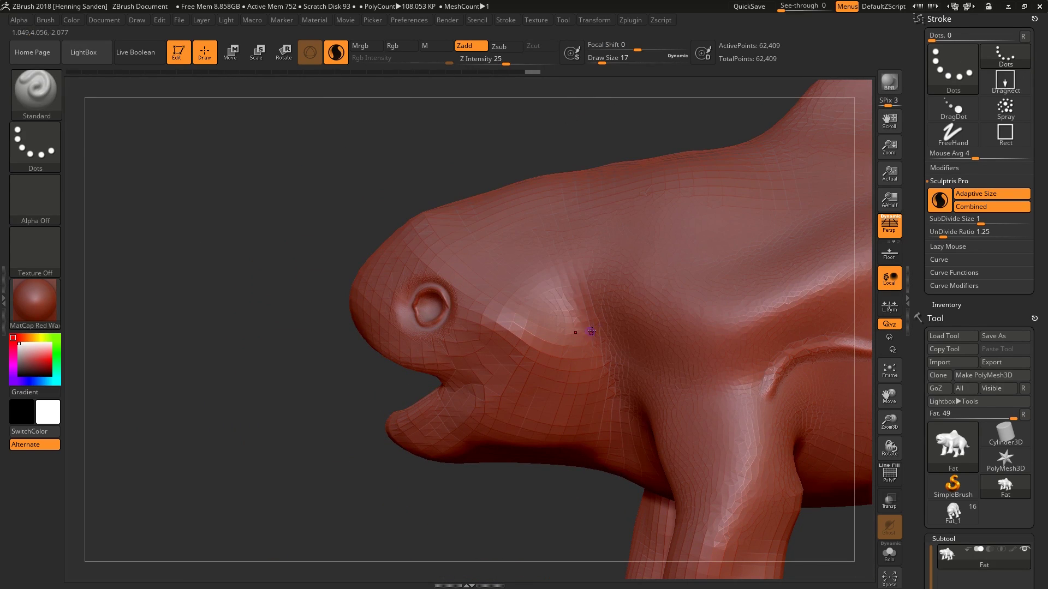
Set the draw size to 62, show the wireframe, and sculpt and smooth the area surrounding the eye
text(s62)
key(Return)
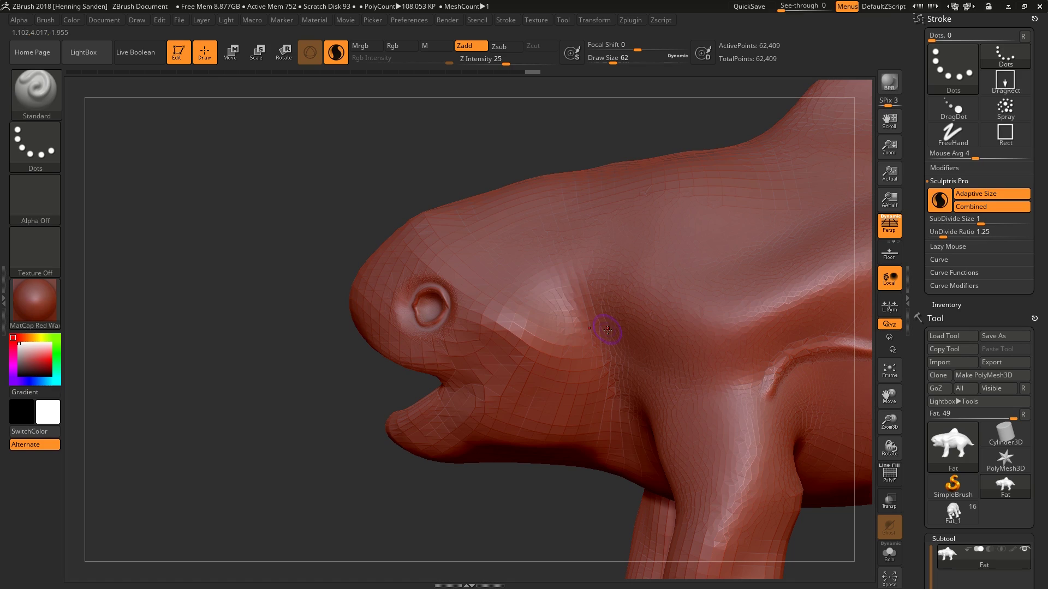
right_drag(562, 329, 514, 344)
ctrl+right_drag(457, 295, 460, 326)
key(shift+f)
ctrl+right_drag(509, 303, 513, 330)
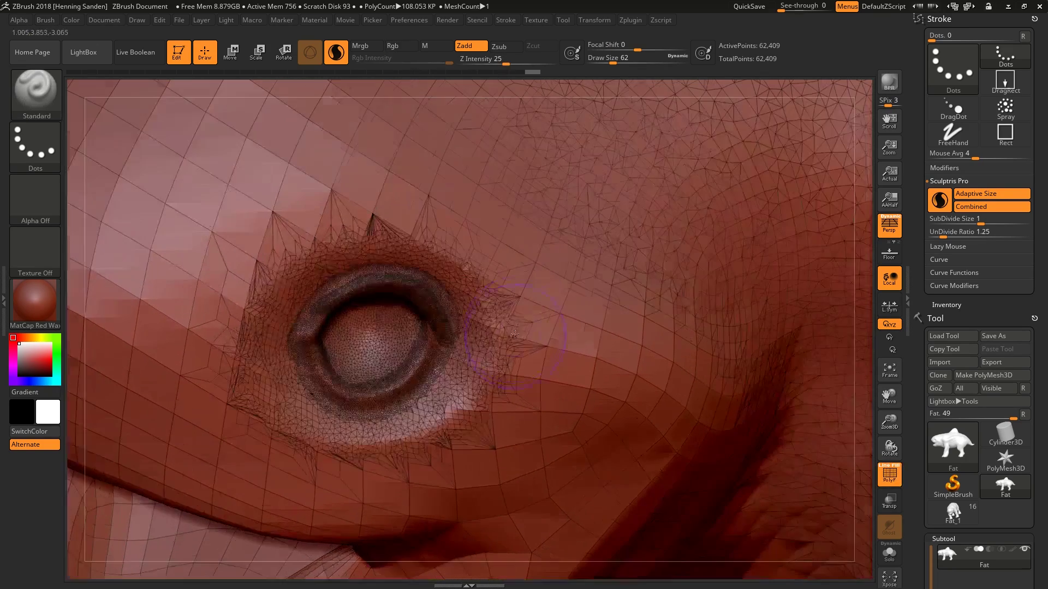
mouse_move(530, 307)
mouse_down()
mouse_move(486, 218)
mouse_move(355, 212)
mouse_move(414, 234)
mouse_move(523, 332)
mouse_up()
mouse_move(523, 331)
ctrl+right_down()
mouse_move(479, 235)
mouse_move(545, 281)
ctrl+right_up()
mouse_move(535, 281)
shift+mouse_down()
mouse_move(464, 273)
mouse_move(421, 239)
mouse_move(545, 229)
mouse_move(614, 243)
mouse_move(584, 289)
mouse_move(602, 339)
mouse_move(524, 469)
mouse_move(328, 350)
mouse_move(414, 382)
mouse_move(447, 373)
shift+mouse_up()
Carve the eye deeper with an inverted Standard stroke at draw size 37, and hide the wireframe
mouse_move(447, 372)
right_down()
mouse_move(366, 351)
mouse_move(494, 389)
mouse_move(473, 458)
right_up()
key(bracketleft)
mouse_move(479, 401)
alt+mouse_down()
mouse_move(485, 371)
mouse_move(508, 391)
alt+mouse_up()
key(shift+f)
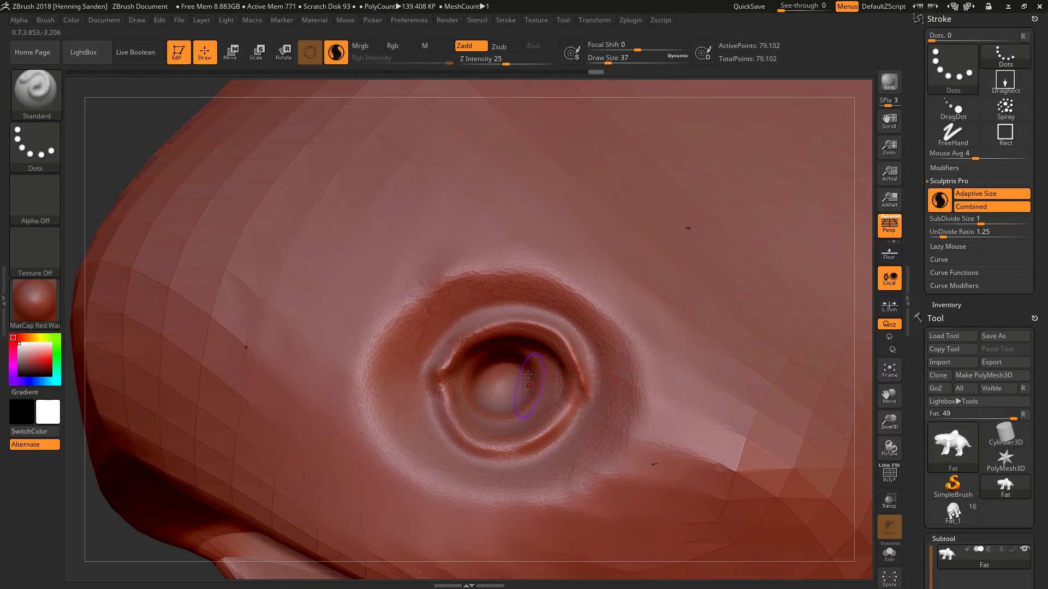
Set the draw size to 112 and smooth the cheek behind the eye
right_drag(535, 371, 508, 396)
mouse_move(507, 431)
ctrl+right_down()
mouse_move(535, 394)
mouse_move(492, 317)
ctrl+right_up()
right_drag(492, 317, 428, 322)
key(bracketright)
key(bracketright)
key(bracketright)
shift+drag(564, 293, 564, 335)
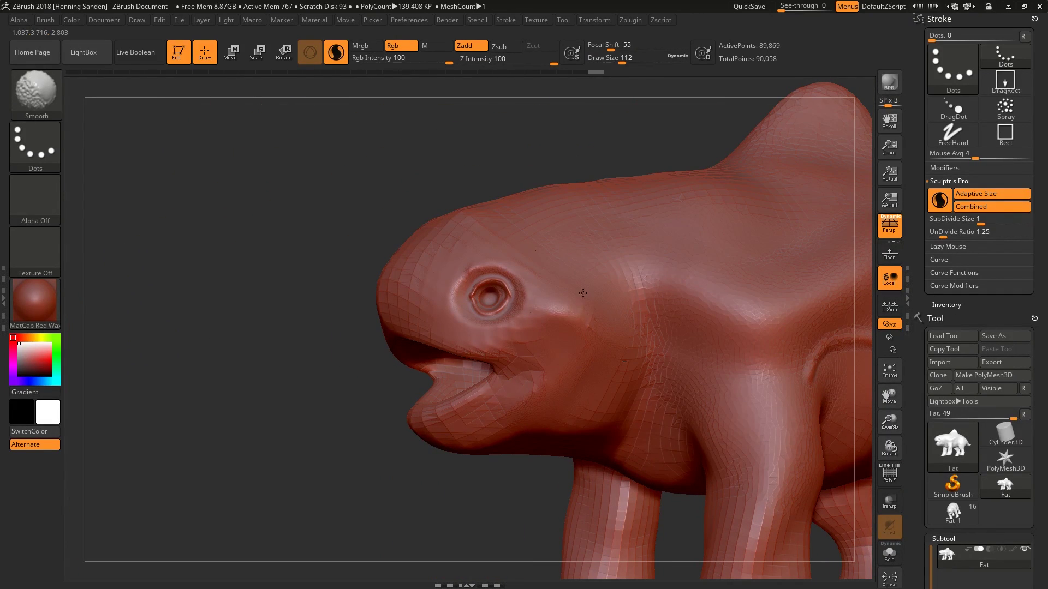
Show the wireframe and sculpt diagonal Standard strokes on the front flank at draw sizes 54 and 35
ctrl+right_drag(615, 292, 475, 301)
right_drag(611, 331, 574, 334)
mouse_move(674, 327)
alt+right_down()
mouse_move(584, 289)
mouse_move(582, 264)
alt+right_up()
key(shift+f)
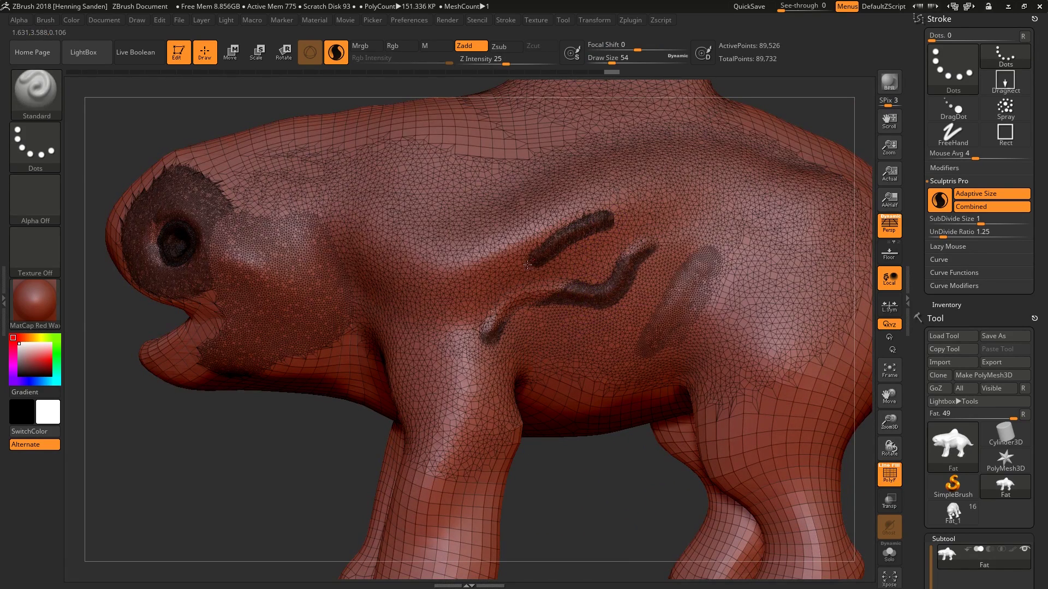
key(s)
drag(524, 266, 491, 281)
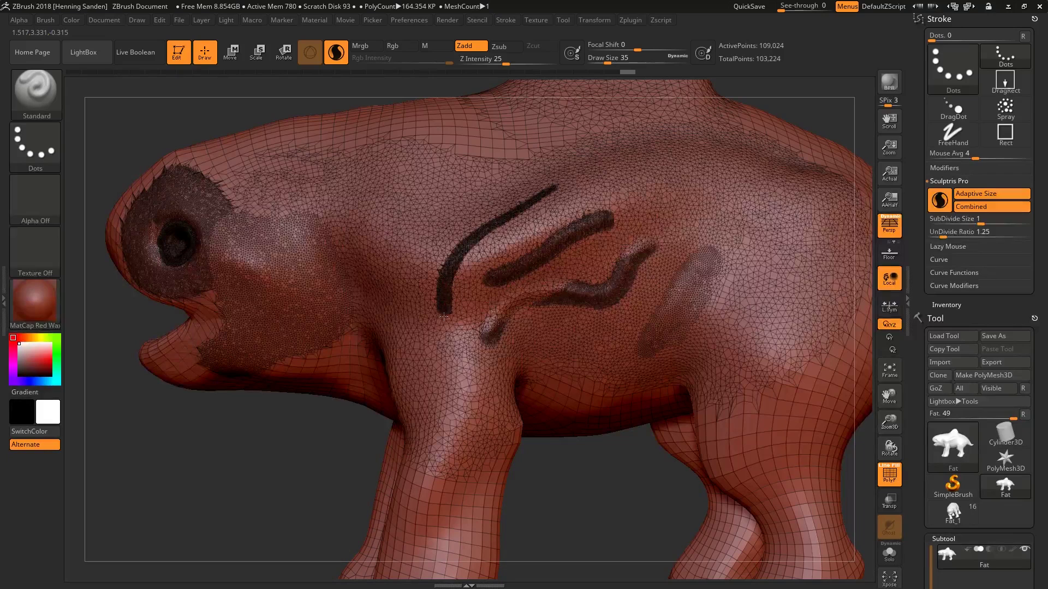
Set the draw size to 154, try a Standard stroke across the flank, and undo it
ctrl+right_drag(498, 406, 516, 332)
key(s)
drag(534, 304, 553, 304)
drag(627, 297, 501, 329)
key(ctrl+z)
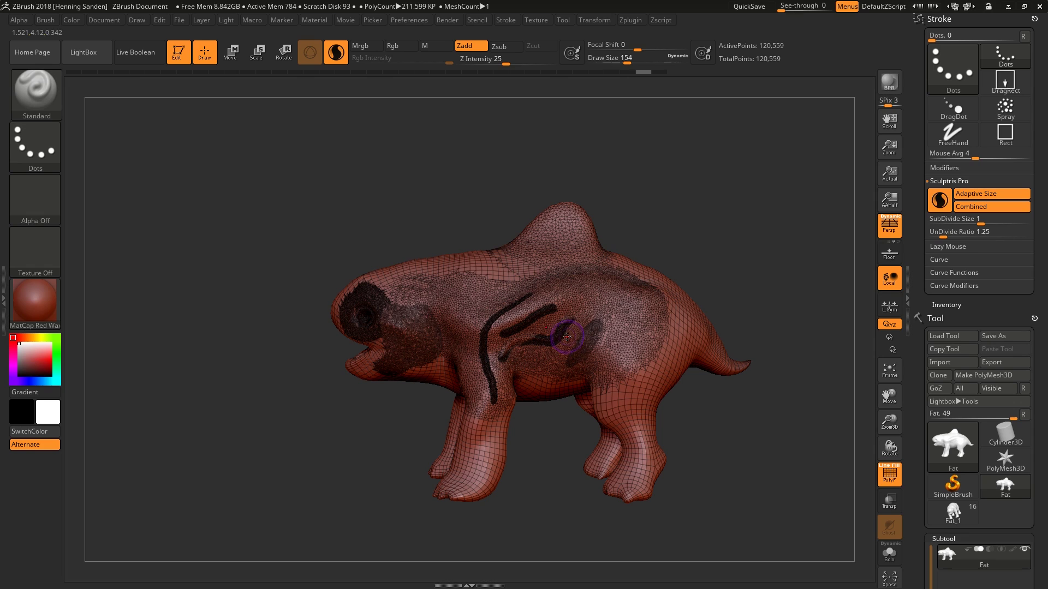
Smooth the fine strokes out of the flank and shoulder at draw size 154, and hide the wireframe
key(shift)
mouse_move(544, 345)
shift+mouse_down()
mouse_move(477, 373)
mouse_move(564, 297)
shift+mouse_up()
shift+drag(505, 334, 540, 327)
key(shift)
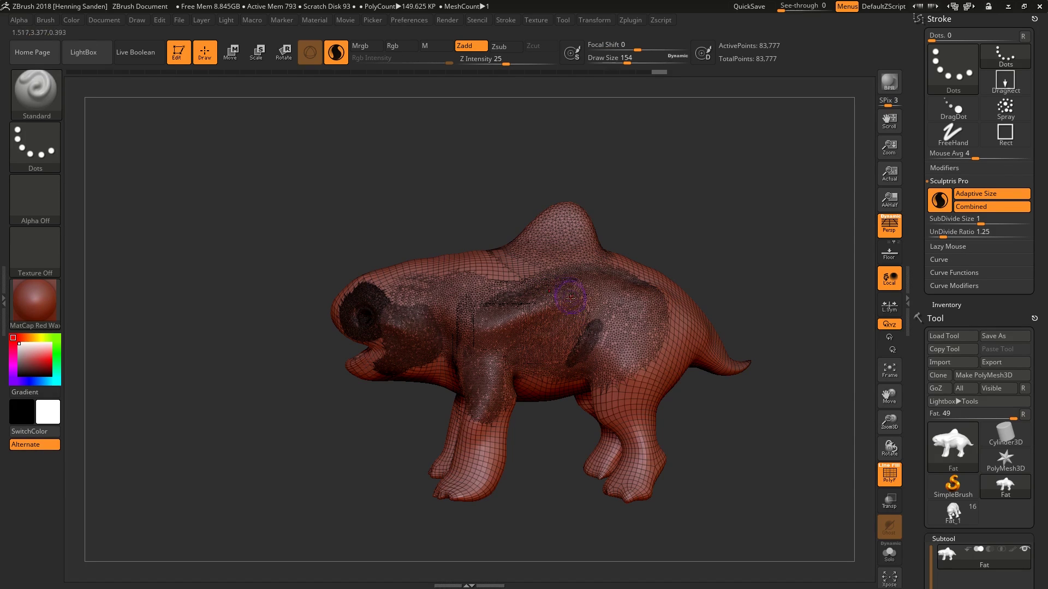
key(shift+f)
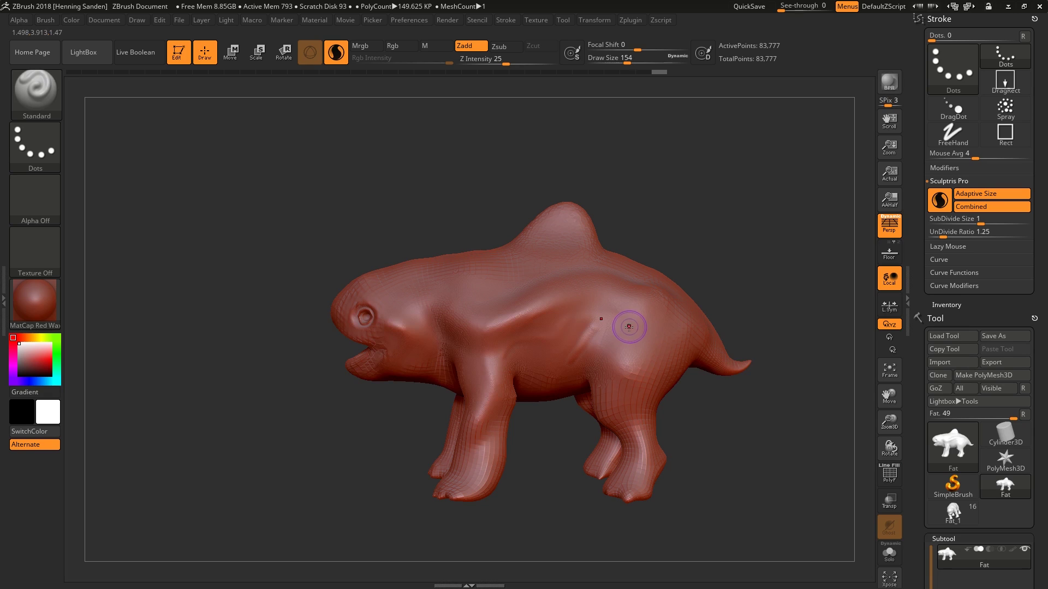
key(shift)
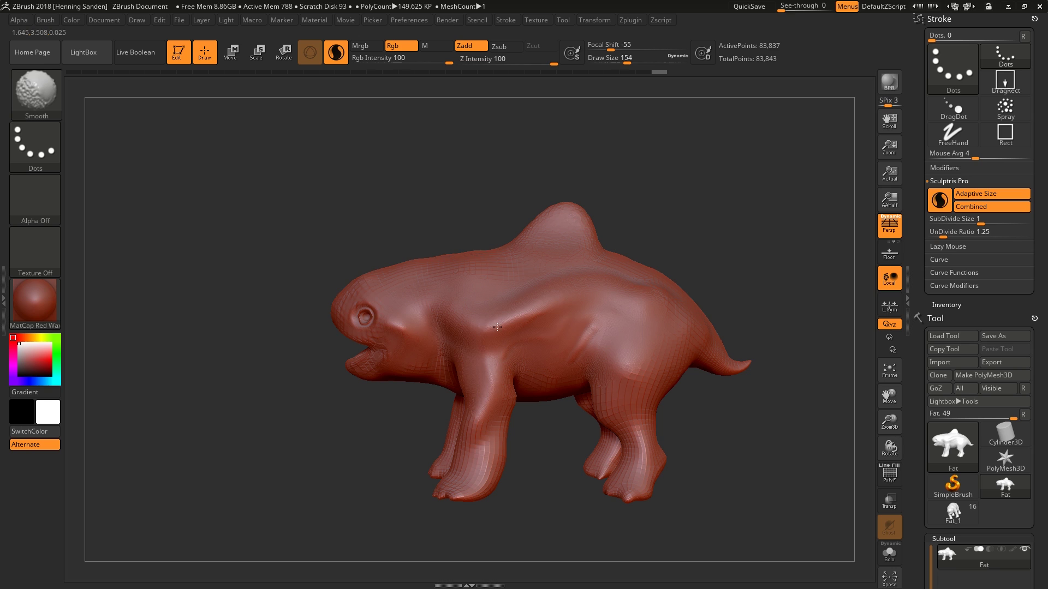
mouse_move(495, 328)
shift+mouse_down()
mouse_move(585, 315)
mouse_move(432, 328)
shift+mouse_up()
Set the draw size to 867, show the wireframe, and smooth the whole side of the body and front leg
key(s)
key(shift+f)
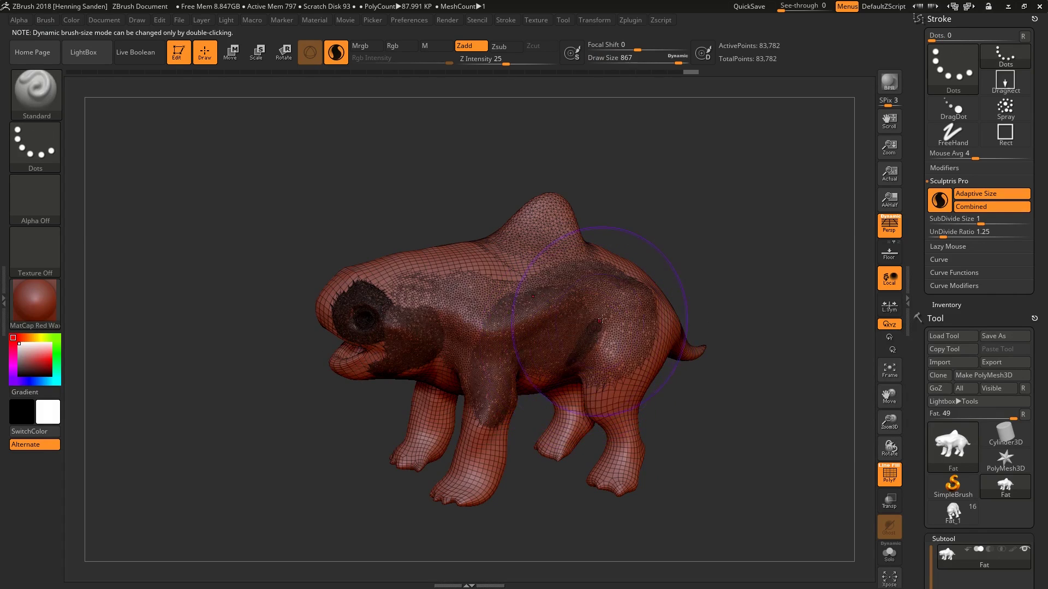
mouse_move(551, 306)
shift+mouse_down()
mouse_move(560, 302)
mouse_move(434, 313)
shift+mouse_up()
right_drag(469, 354, 499, 360)
mouse_move(506, 407)
alt+right_down()
mouse_move(507, 359)
mouse_move(487, 352)
alt+right_up()
shift+drag(494, 354, 499, 331)
right_drag(530, 295, 544, 299)
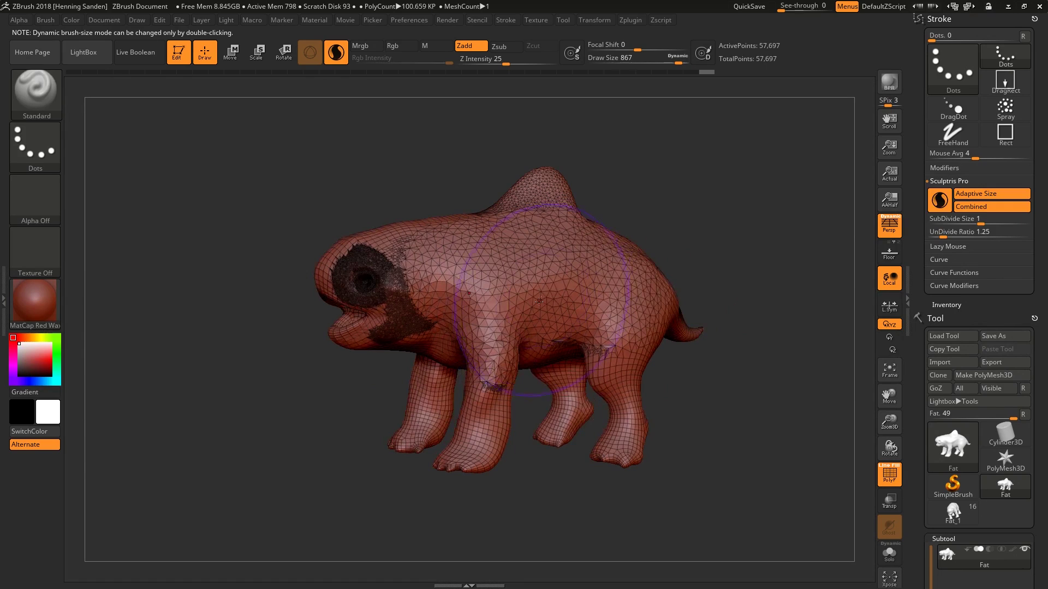
Undo the last smoothing on the front leg, then try smoothing the lower flank at draw size 293 and undo it
key(ctrl+z)
key(s)
drag(513, 301, 503, 300)
shift+drag(567, 321, 557, 334)
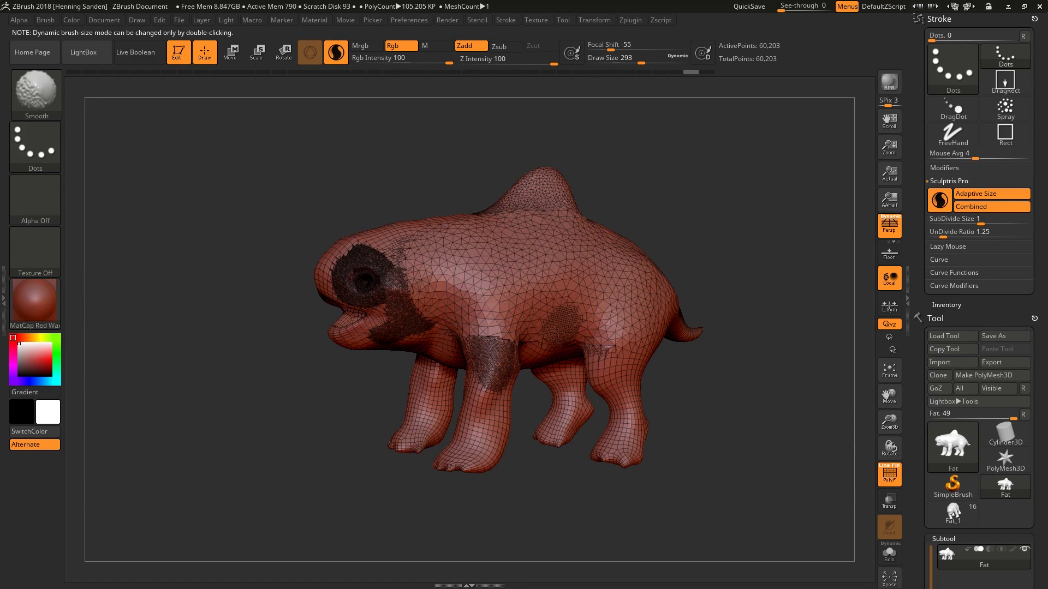
right_drag(570, 341, 547, 332)
key(ctrl+z)
Smooth the front leg down strongly at draw size 293
mouse_move(479, 389)
shift+mouse_down()
mouse_move(492, 346)
mouse_move(489, 374)
shift+mouse_up()
mouse_move(489, 374)
right_down()
mouse_move(532, 372)
mouse_move(529, 396)
right_up()
mouse_move(480, 394)
shift+mouse_down()
mouse_move(462, 394)
mouse_move(483, 388)
mouse_move(481, 362)
mouse_move(501, 372)
mouse_move(503, 400)
shift+mouse_up()
Raise the draw size to 422 and smooth away the rear leg and the side of the body
key(bracketright)
key(bracketright)
mouse_move(503, 400)
right_down()
mouse_move(489, 415)
mouse_move(551, 407)
mouse_move(503, 386)
right_up()
mouse_move(637, 344)
shift+mouse_down()
mouse_move(623, 391)
mouse_move(640, 360)
mouse_move(627, 371)
shift+mouse_up()
mouse_move(638, 373)
alt+right_down()
mouse_move(549, 341)
mouse_move(532, 306)
alt+right_up()
mouse_move(549, 275)
shift+mouse_down()
mouse_move(525, 248)
mouse_move(521, 278)
mouse_move(533, 251)
shift+mouse_up()
right_drag(551, 266, 502, 309)
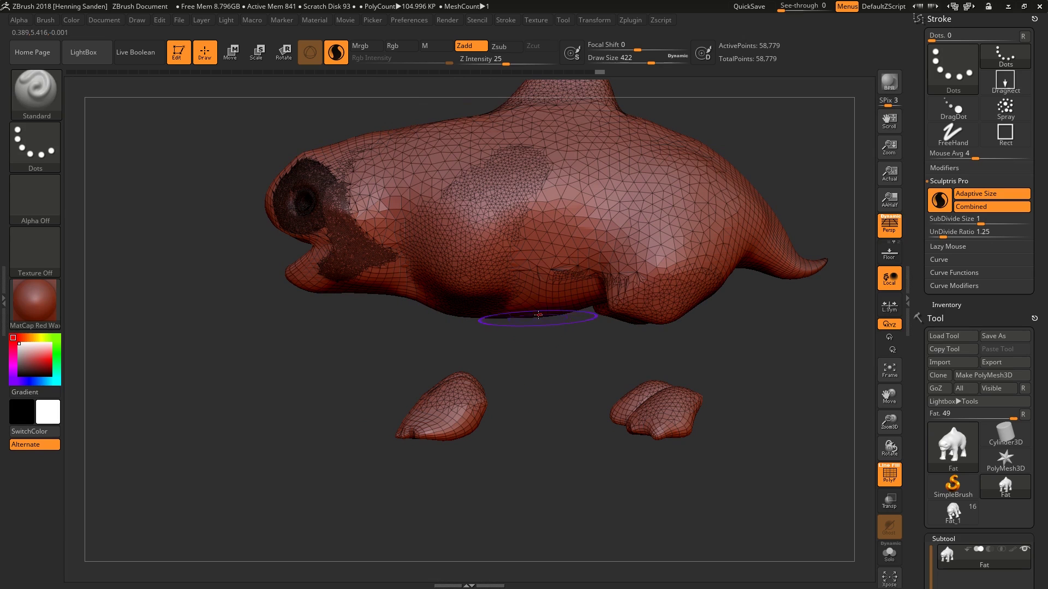
Smooth the lower flank and shrink the detached front and rear feet away at draw size 422
mouse_move(570, 262)
shift+mouse_down()
mouse_move(580, 227)
mouse_move(600, 253)
shift+mouse_up()
mouse_move(449, 416)
shift+mouse_down()
mouse_move(429, 424)
mouse_move(439, 417)
shift+mouse_up()
mouse_move(417, 445)
right_down()
mouse_move(491, 401)
mouse_move(496, 430)
right_up()
mouse_move(639, 407)
shift+mouse_down()
mouse_move(646, 403)
mouse_move(623, 420)
mouse_move(647, 389)
shift+mouse_up()
Smooth the tail into the rump at draw size 422
alt+right_drag(573, 338, 559, 441)
right_drag(673, 305, 644, 308)
shift+drag(719, 306, 778, 330)
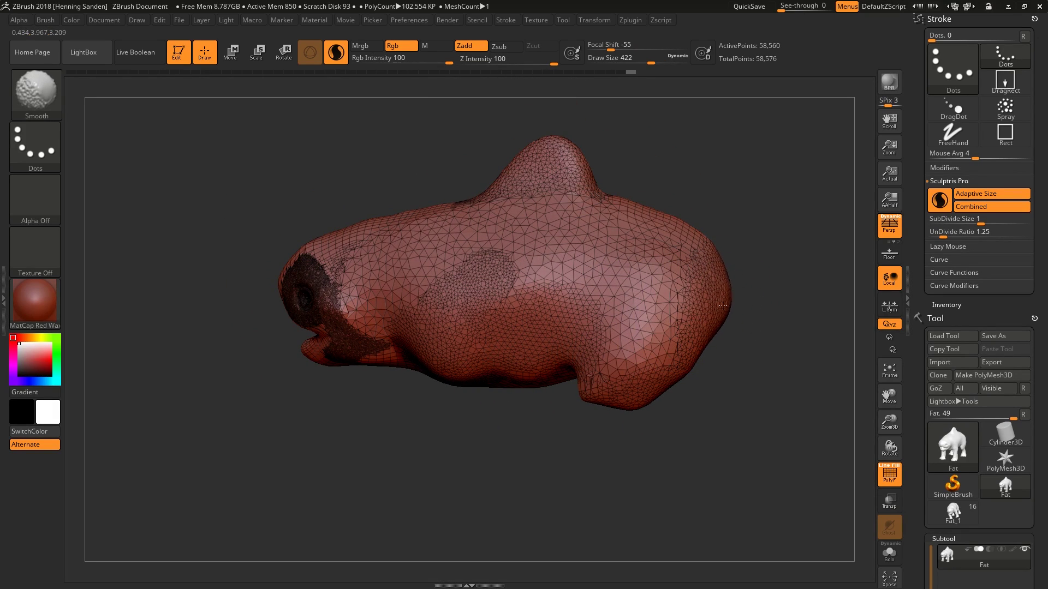
mouse_move(720, 310)
shift+mouse_down()
mouse_move(678, 276)
mouse_move(628, 322)
mouse_move(602, 259)
shift+mouse_up()
Smooth the upper flank and the underside of the body
right_drag(608, 300, 567, 307)
mouse_move(546, 298)
shift+mouse_down()
mouse_move(481, 270)
mouse_move(328, 245)
mouse_move(513, 180)
mouse_move(498, 234)
shift+mouse_up()
right_drag(527, 458, 569, 409)
mouse_move(569, 409)
shift+mouse_down()
mouse_move(497, 426)
mouse_move(448, 339)
mouse_move(444, 355)
shift+mouse_up()
right_drag(445, 355, 450, 388)
Carve a deep round hollow into the side behind the head and raise a ball inside it
alt+drag(431, 295, 437, 302)
key(s)
mouse_move(440, 301)
mouse_down()
mouse_move(401, 302)
mouse_move(404, 275)
mouse_move(381, 293)
mouse_move(401, 273)
mouse_up()
mouse_move(386, 287)
right_down()
mouse_move(617, 290)
mouse_move(405, 285)
mouse_move(400, 329)
mouse_move(392, 270)
mouse_move(385, 288)
right_up()
Set the draw size to 239 and smooth around the large hollow
key(s)
drag(385, 288, 376, 288)
right_drag(389, 287, 400, 285)
shift+drag(401, 286, 409, 293)
mouse_move(408, 298)
ctrl+right_down()
mouse_move(388, 304)
mouse_move(426, 314)
ctrl+right_up()
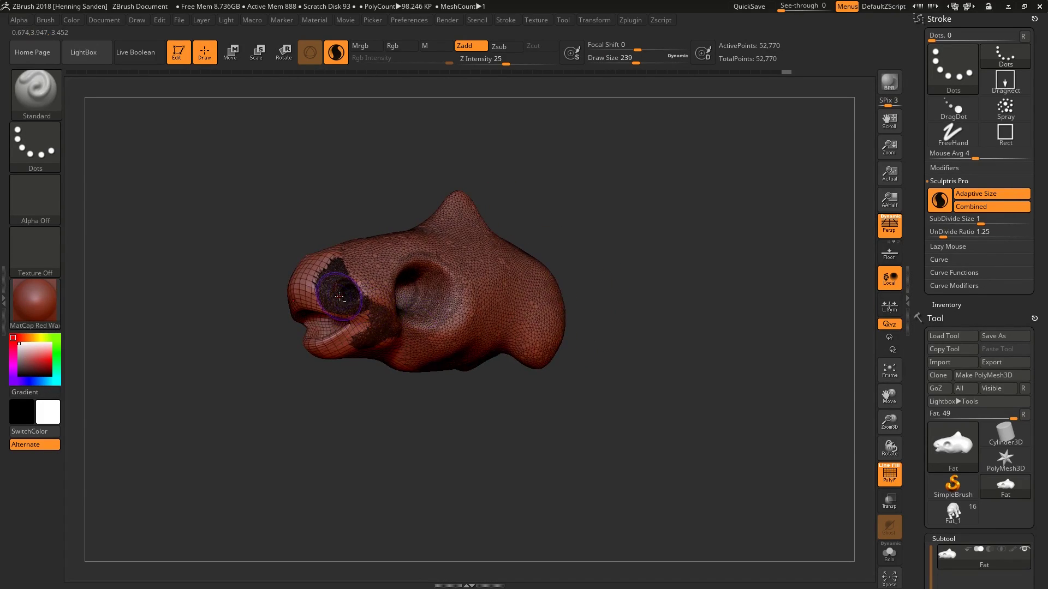
Smooth the dense eye detail out of the head at draw size 239
ctrl+right_drag(341, 296, 377, 295)
mouse_move(376, 297)
shift+mouse_down()
mouse_move(333, 333)
mouse_move(279, 235)
mouse_move(343, 193)
mouse_move(362, 214)
mouse_move(352, 273)
shift+mouse_up()
ctrl+right_drag(328, 286, 374, 298)
shift+drag(373, 297, 394, 307)
Smooth the dense mesh on the cheek and lower jaw at draw size 239
mouse_move(399, 307)
ctrl+right_down()
mouse_move(461, 367)
mouse_move(467, 327)
ctrl+right_up()
shift+drag(491, 376, 404, 398)
right_drag(542, 395, 509, 389)
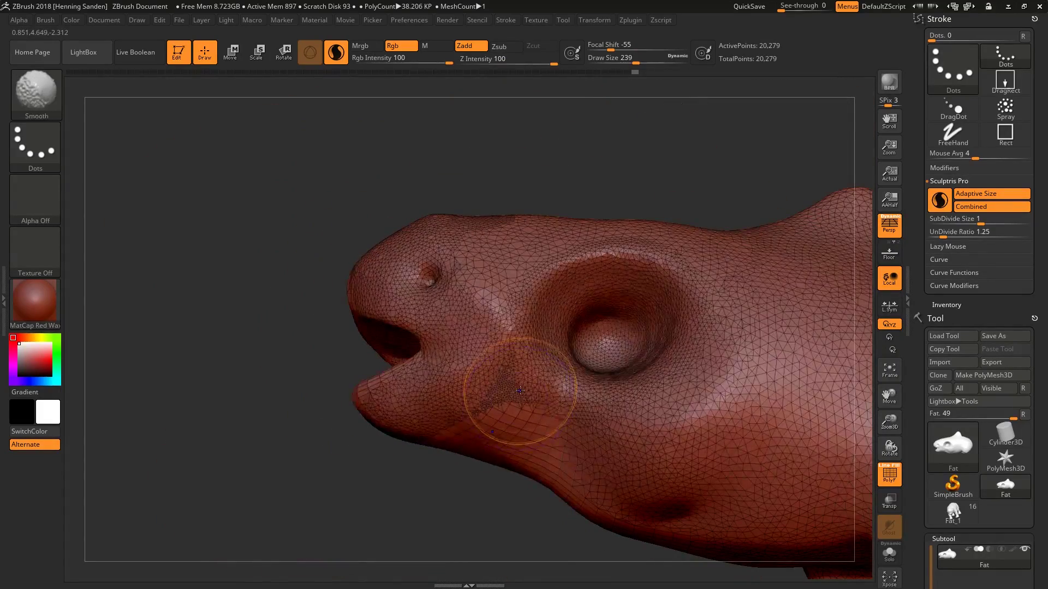
shift+drag(519, 387, 424, 451)
right_drag(537, 416, 539, 394)
shift+drag(546, 396, 552, 448)
Smooth the front of the head and snout at draw size 239
right_drag(529, 386, 523, 417)
mouse_move(436, 354)
right_down()
mouse_move(493, 318)
mouse_move(494, 371)
right_up()
mouse_move(302, 254)
shift+mouse_down()
mouse_move(297, 287)
mouse_move(341, 339)
shift+mouse_up()
mouse_move(480, 376)
ctrl+right_down()
mouse_move(476, 355)
mouse_move(719, 324)
ctrl+right_up()
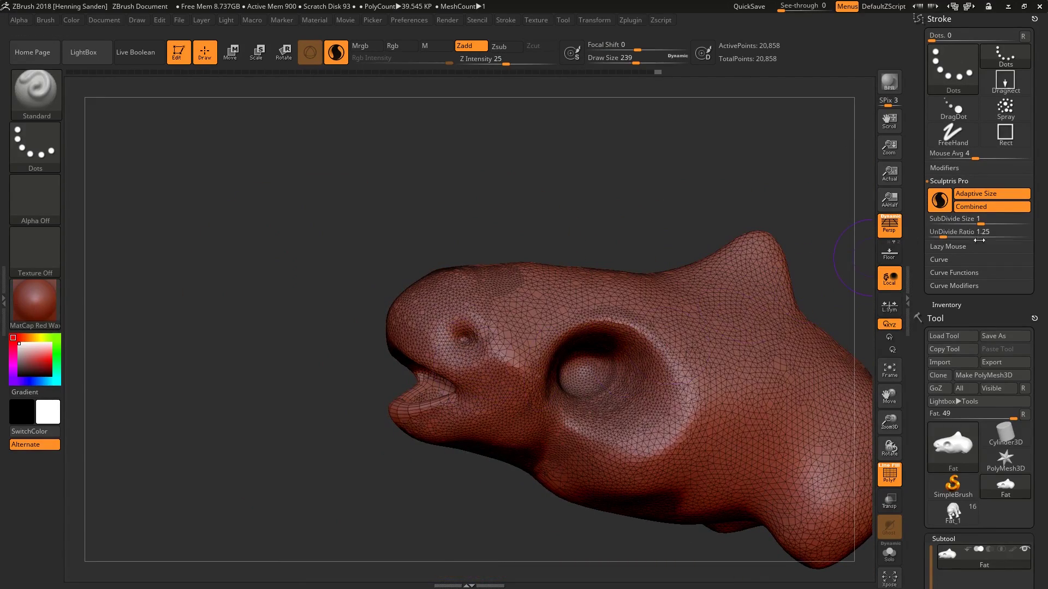
Set the draw size to 90 and sculpt a winding Standard stroke across the upper side with Adaptive Size on
alt+right_drag(839, 248, 718, 219)
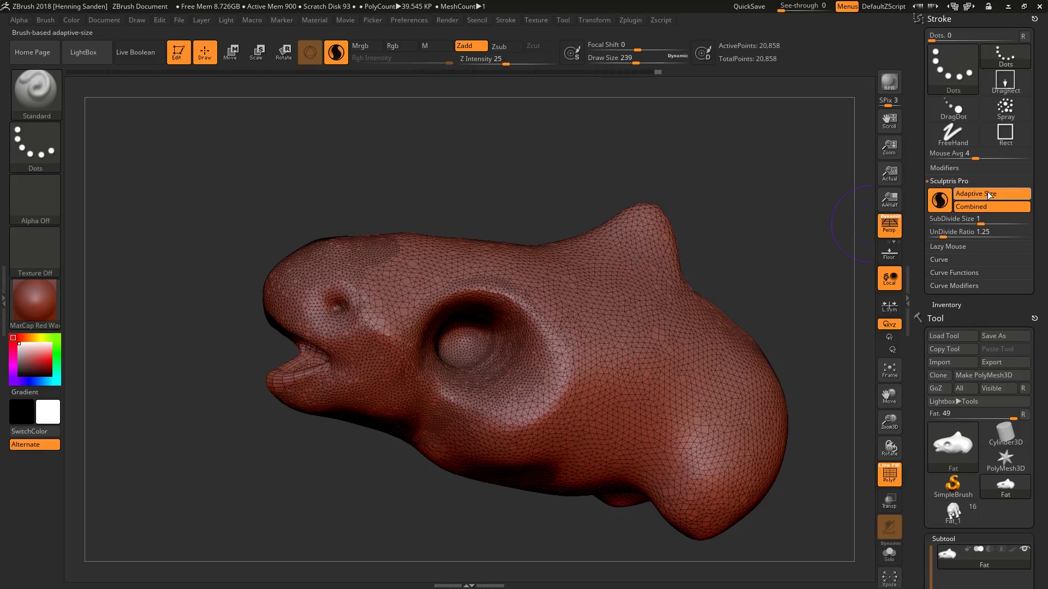
alt+right_drag(793, 264, 786, 333)
key(s)
drag(575, 338, 557, 339)
mouse_move(723, 326)
mouse_down()
mouse_move(627, 336)
mouse_move(562, 382)
mouse_move(520, 274)
mouse_up()
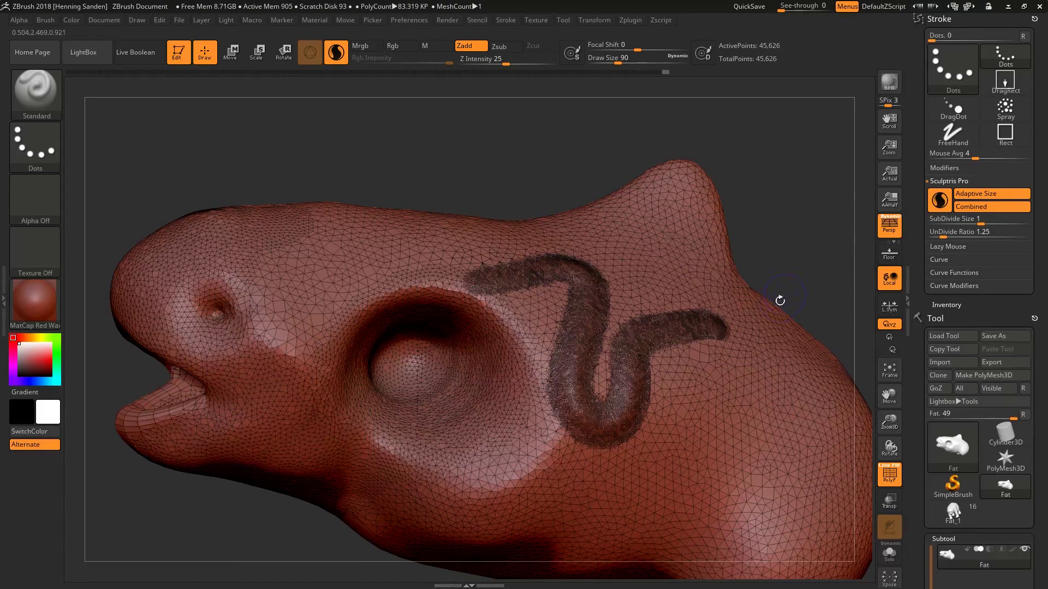
Turn off Adaptive Size, undo the winding stroke, and sculpt a similar one at draw size 90
click(980, 193)
key(ctrl+z)
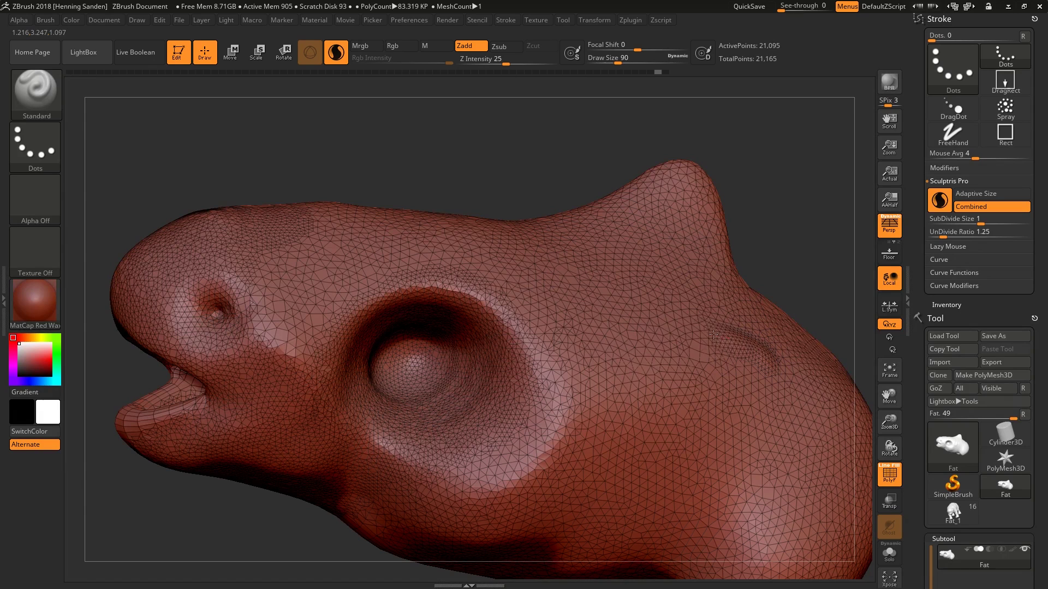
mouse_move(707, 334)
mouse_down()
mouse_move(585, 375)
mouse_move(548, 277)
mouse_up()
Change the draw size and sculpt further Standard strokes across the side with Adaptive Size off
ctrl+right_drag(626, 380, 616, 371)
key(s)
drag(616, 371, 625, 372)
mouse_move(691, 408)
mouse_down()
mouse_move(587, 428)
mouse_move(578, 377)
mouse_move(507, 327)
mouse_move(471, 362)
mouse_up()
key(s)
drag(484, 355, 456, 396)
Set the draw size to 1000
key(s)
mouse_move(581, 361)
mouse_down()
mouse_move(643, 368)
mouse_move(565, 357)
mouse_up()
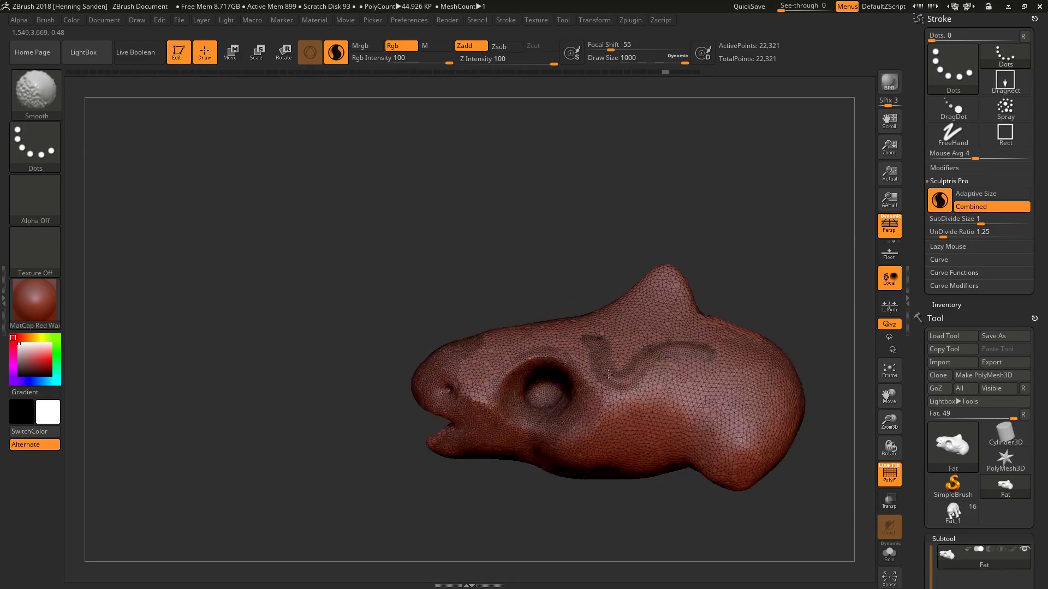
alt+right_drag(608, 374, 534, 337)
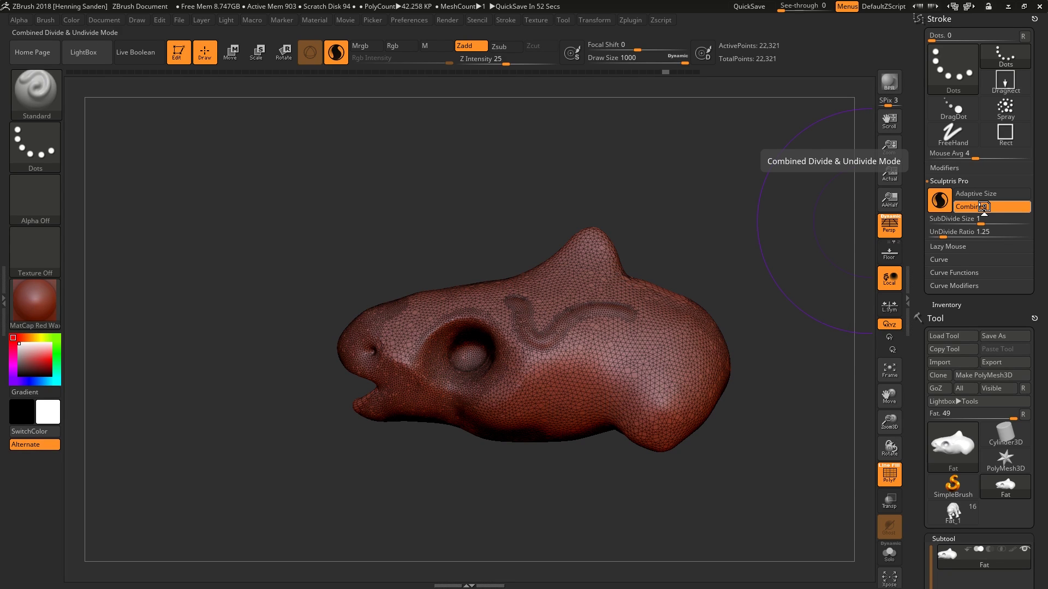
Turn Adaptive Size back on, and switch the Combined mode off and on again
click(981, 193)
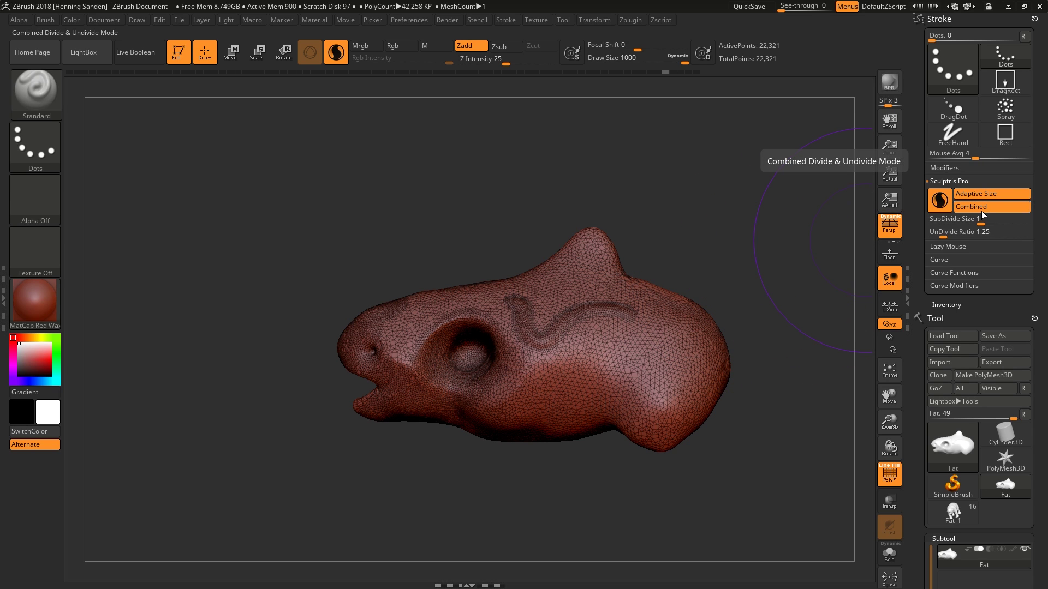
key(f)
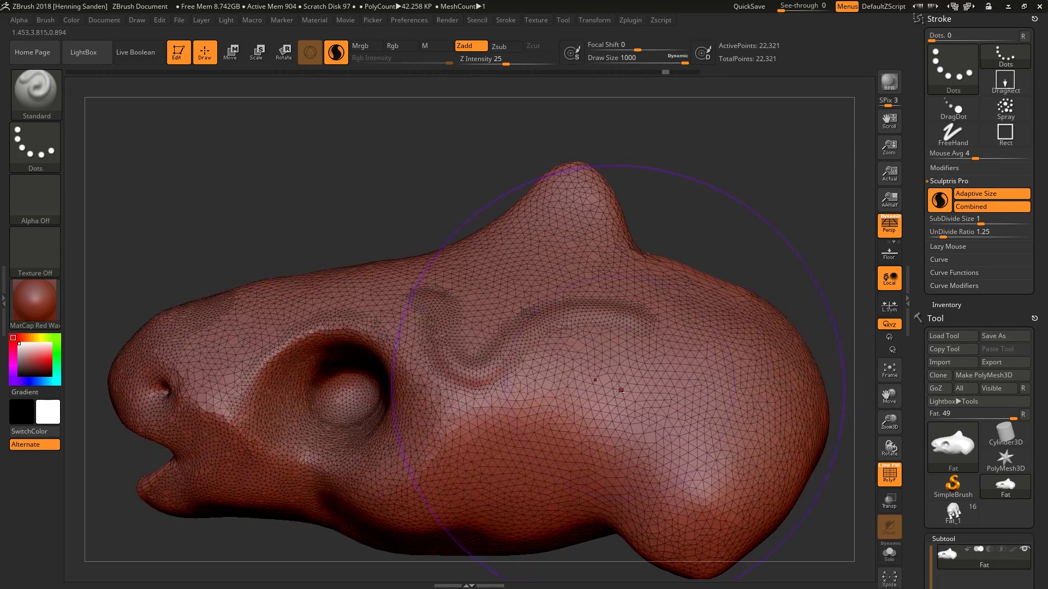
mouse_move(618, 387)
alt+right_down()
mouse_move(633, 325)
mouse_move(617, 321)
alt+right_up()
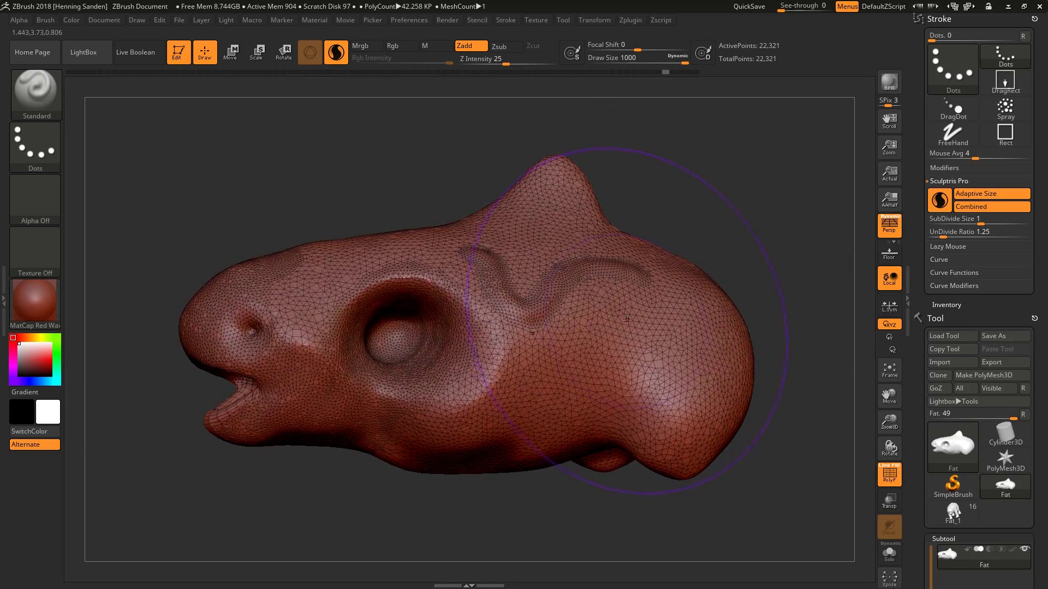
click(968, 208)
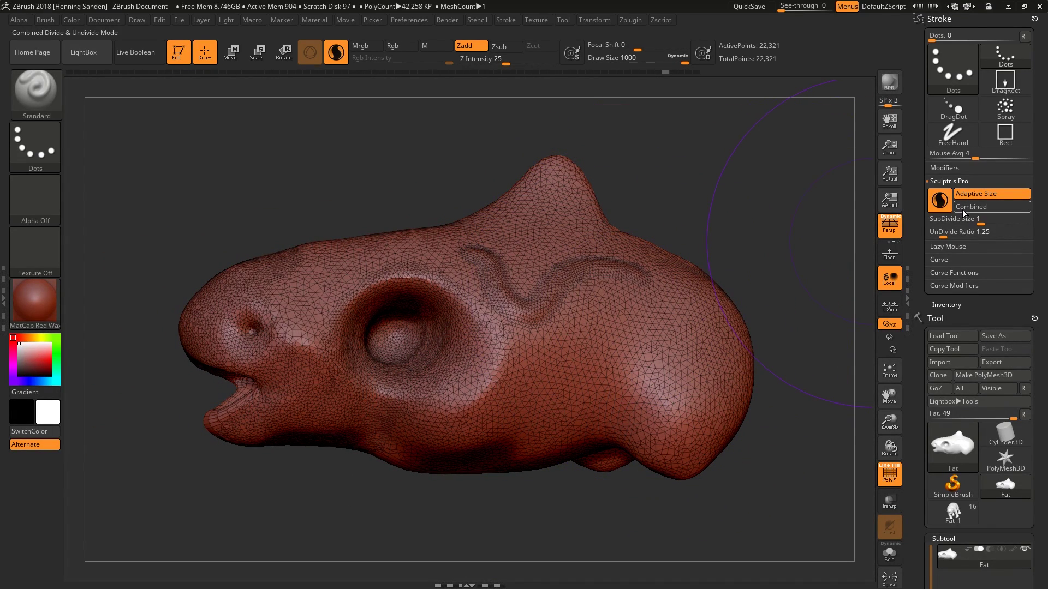
click(969, 210)
Set the draw size to 140 and sculpt a long winding Standard stroke across the middle of the side
right_drag(586, 316, 547, 311)
key(s)
mouse_move(548, 311)
mouse_down()
mouse_move(558, 315)
mouse_move(539, 318)
mouse_up()
mouse_move(657, 297)
mouse_down()
mouse_move(581, 361)
mouse_move(499, 379)
mouse_move(548, 307)
mouse_move(523, 401)
mouse_move(595, 354)
mouse_up()
drag(646, 301, 763, 340)
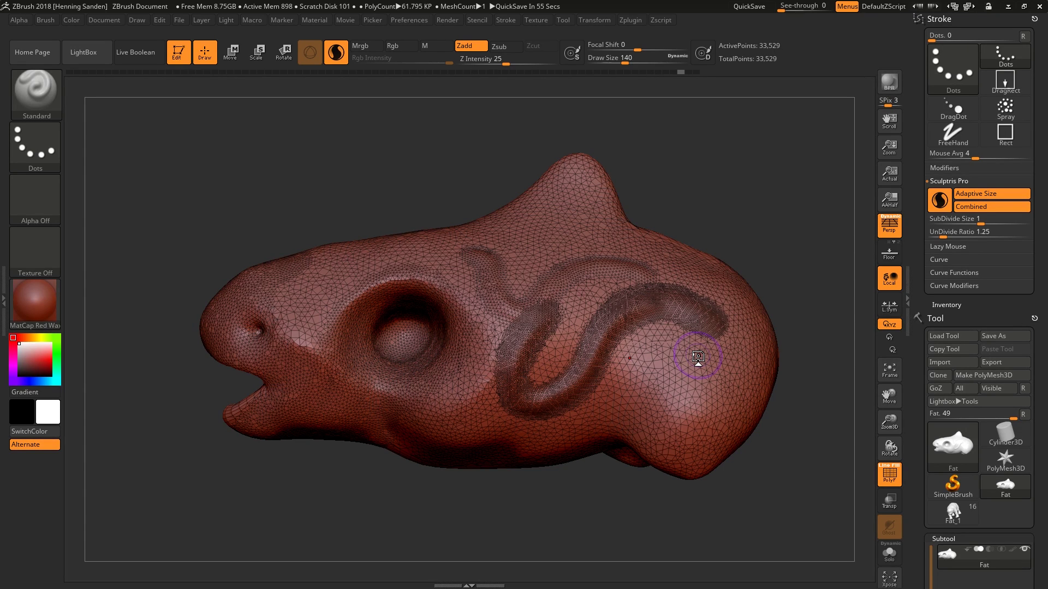
Set the draw size to 87, sculpt a finer stroke along the rear part of the winding ridge, and hide the wireframe
mouse_move(663, 360)
ctrl+right_down()
mouse_move(657, 353)
mouse_move(650, 367)
mouse_move(662, 365)
ctrl+right_up()
key(s)
mouse_move(715, 330)
mouse_down()
mouse_move(700, 309)
mouse_move(628, 300)
mouse_move(611, 329)
mouse_up()
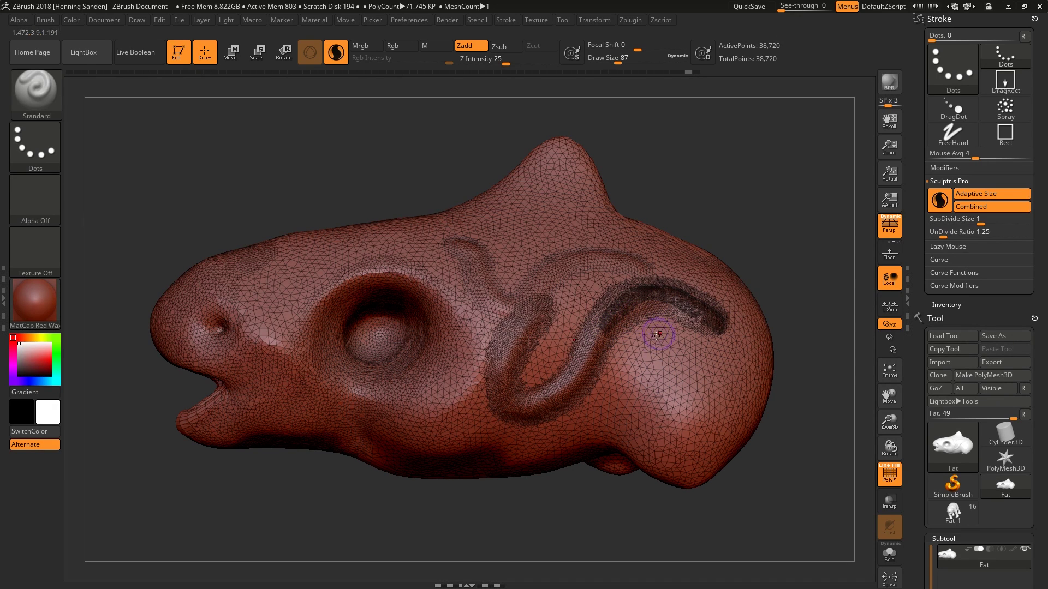
key(shift+f)
ctrl+right_drag(661, 358, 643, 333)
right_drag(643, 332, 644, 365)
mouse_move(644, 366)
ctrl+right_down()
mouse_move(628, 410)
mouse_move(554, 363)
ctrl+right_up()
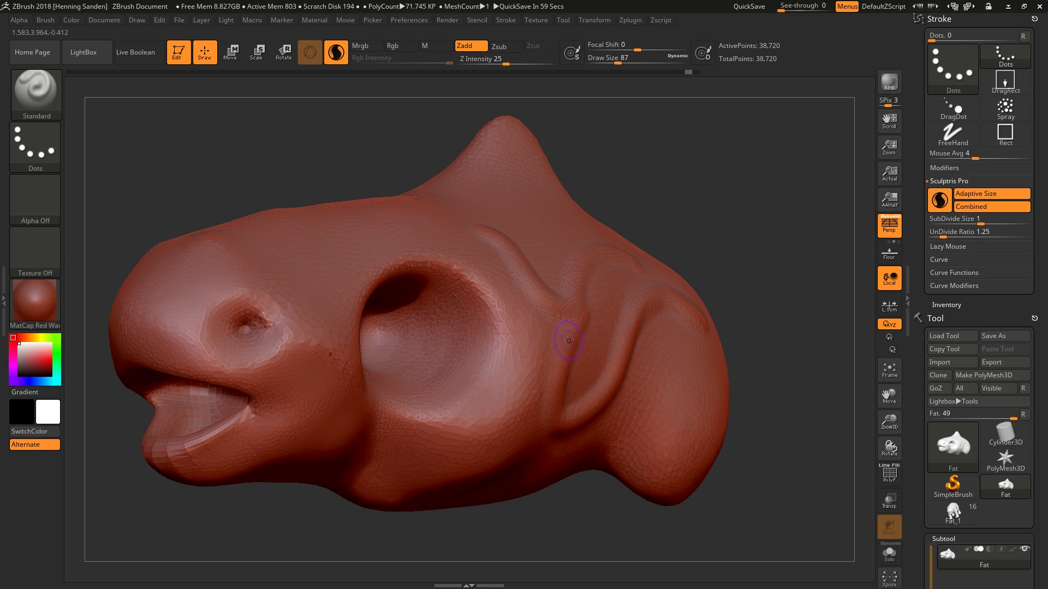
Sculpt Standard strokes around the eye socket's rear, lower and front edges, switching the wireframe on and off to inspect them
right_drag(568, 340, 521, 312)
mouse_move(537, 310)
mouse_down()
mouse_move(531, 351)
mouse_move(543, 365)
mouse_move(459, 289)
mouse_move(412, 299)
mouse_move(437, 306)
mouse_move(377, 264)
mouse_move(327, 382)
mouse_move(398, 347)
mouse_up()
key(shift+f)
key(shift+f)
mouse_move(398, 347)
right_down()
mouse_move(423, 309)
mouse_move(417, 344)
mouse_move(388, 346)
right_up()
mouse_move(338, 305)
mouse_down()
mouse_move(319, 343)
mouse_move(351, 375)
mouse_move(322, 360)
mouse_move(377, 315)
mouse_up()
mouse_move(385, 307)
right_down()
mouse_move(384, 268)
mouse_move(528, 336)
right_up()
key(shift+f)
Set the draw size to 108, hide the wireframe and smooth the area at the rear of the eye socket
key(s)
drag(528, 338, 531, 338)
mouse_move(523, 331)
mouse_down()
mouse_move(445, 367)
mouse_move(423, 354)
mouse_move(516, 329)
mouse_up()
key(shift+f)
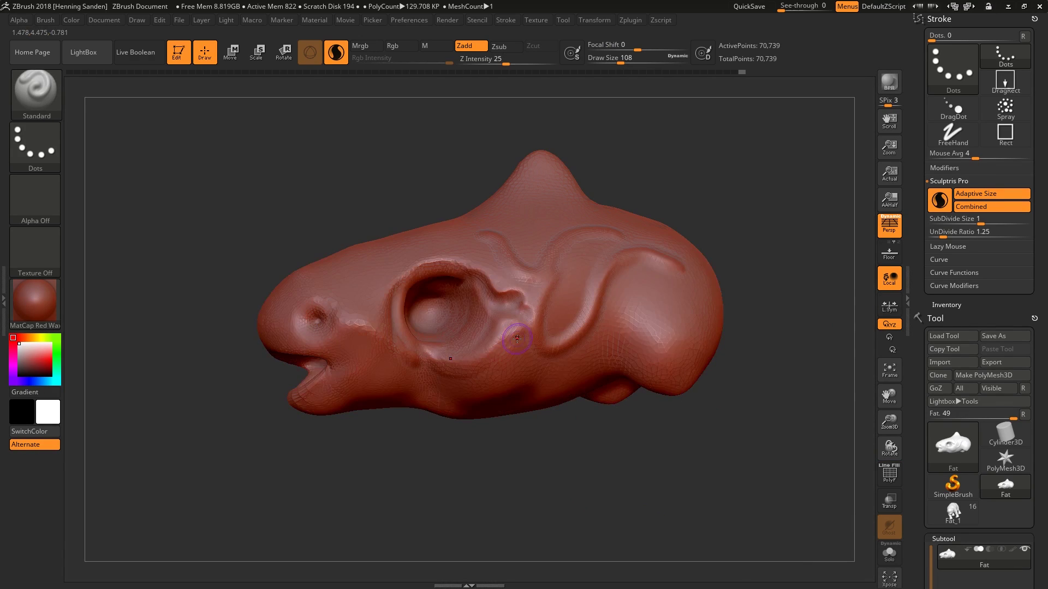
mouse_move(518, 336)
right_down()
mouse_move(519, 358)
mouse_move(517, 348)
right_up()
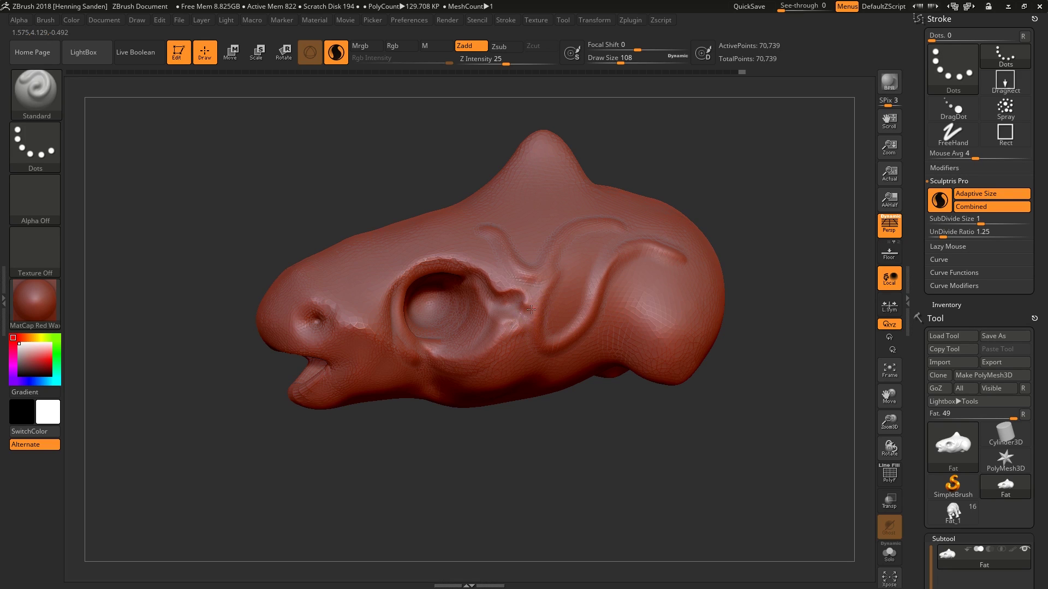
shift+drag(475, 285, 511, 314)
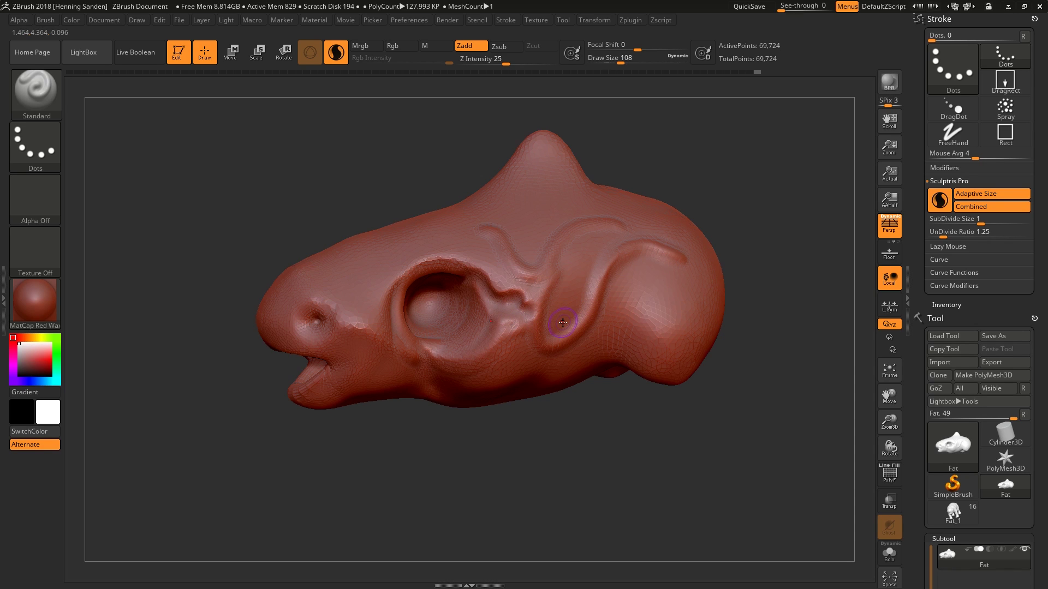
Set the SubDivide Size to 5.21824 and the draw size to 80, and sculpt a stroke over the eye socket to the nose
ctrl+right_drag(562, 322, 573, 371)
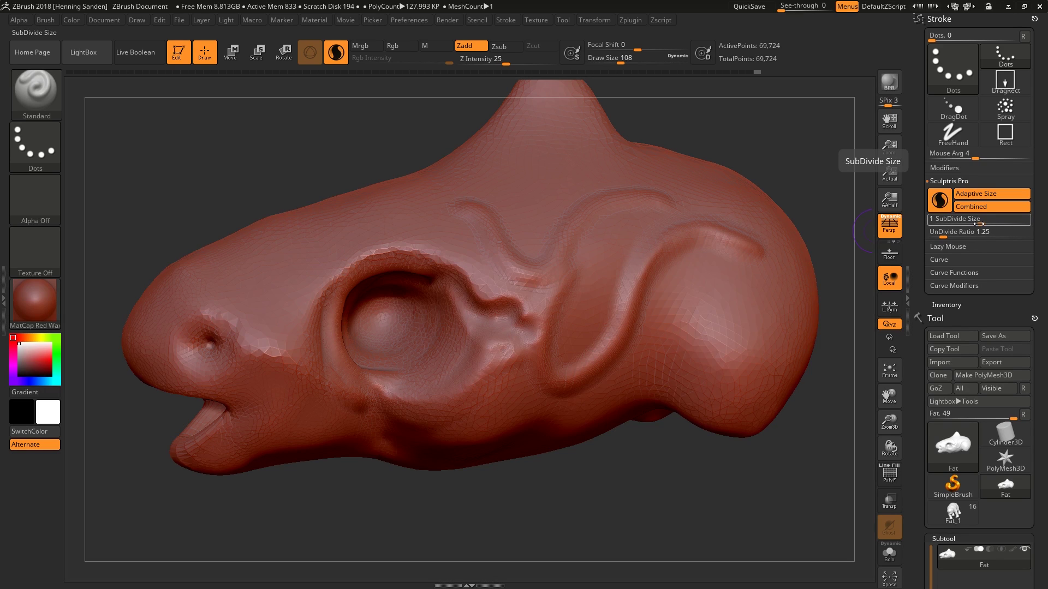
drag(978, 222, 1000, 221)
key(s)
drag(583, 255, 577, 255)
key(shift+f)
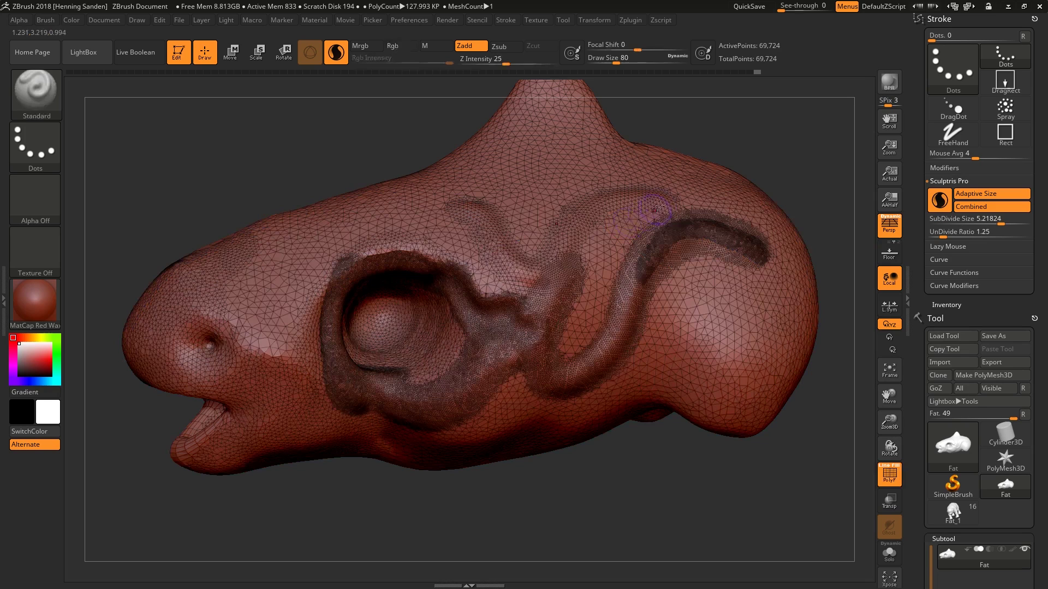
mouse_move(631, 218)
mouse_down()
mouse_move(587, 256)
mouse_move(480, 246)
mouse_move(400, 209)
mouse_move(311, 262)
mouse_move(267, 354)
mouse_move(207, 300)
mouse_up()
alt+right_drag(511, 266, 511, 223)
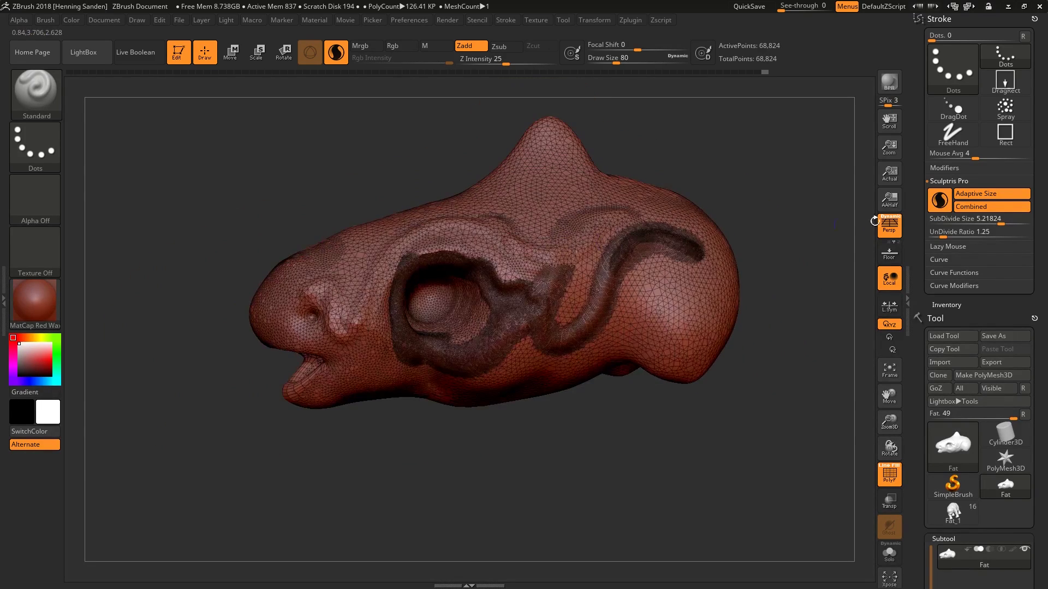
Raise the SubDivide Size further and smooth the surface above and behind the eye socket
drag(1000, 221, 1023, 221)
mouse_move(631, 229)
shift+mouse_down()
mouse_move(542, 298)
mouse_move(433, 235)
shift+mouse_up()
right_drag(463, 240, 563, 283)
Set the SubDivide Size to 0.92352 and sculpt a winding stroke from the old ridge up below the hump
drag(976, 219, 969, 219)
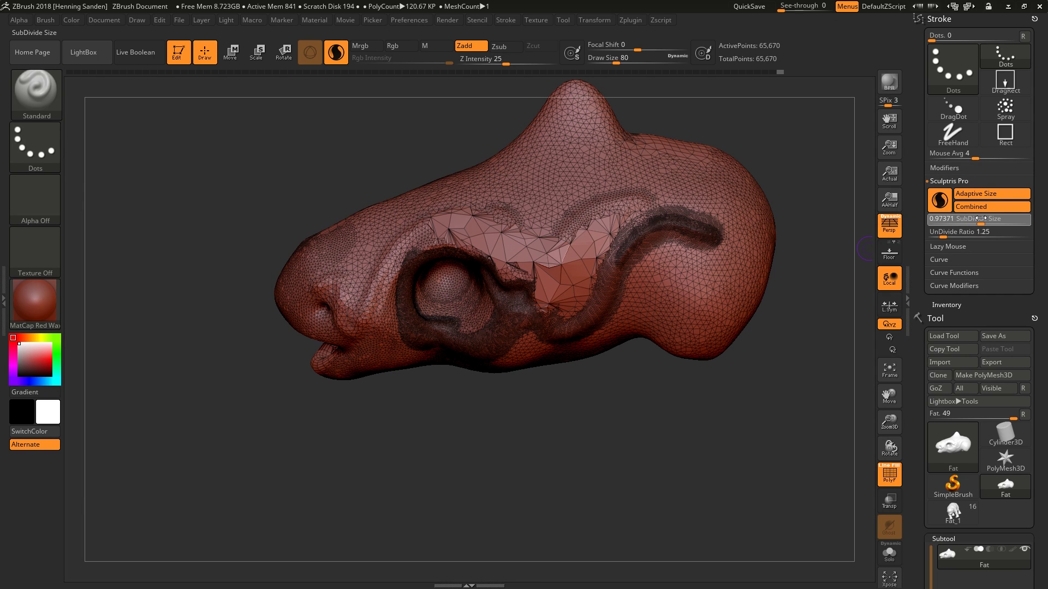
drag(981, 219, 980, 218)
ctrl+right_drag(644, 240, 655, 278)
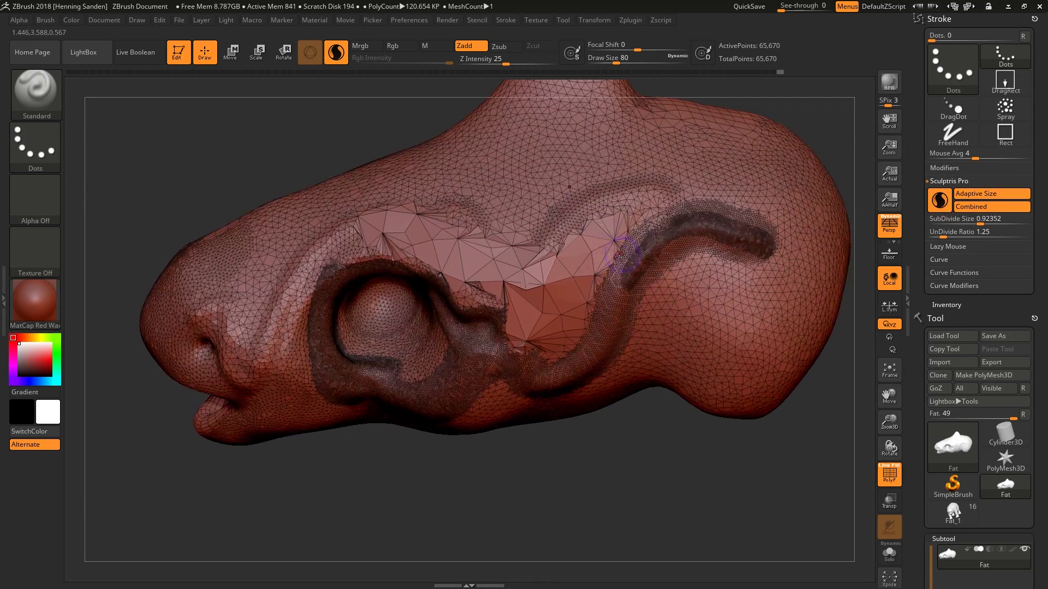
mouse_move(624, 256)
mouse_down()
mouse_move(571, 226)
mouse_move(664, 158)
mouse_move(499, 130)
mouse_up()
right_drag(551, 223, 581, 291)
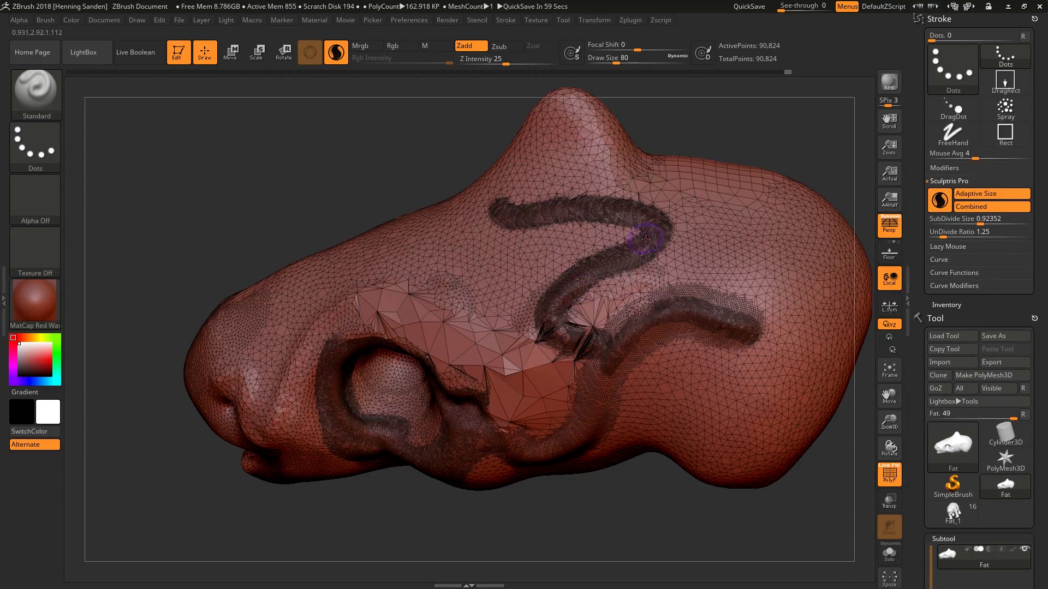
Hide the wireframe and sculpt another stroke that closes the winding ridge into a loop below the hump
right_drag(646, 244, 644, 249)
key(shift+f)
mouse_move(643, 249)
mouse_down()
mouse_move(583, 252)
mouse_move(508, 193)
mouse_up()
click(964, 218)
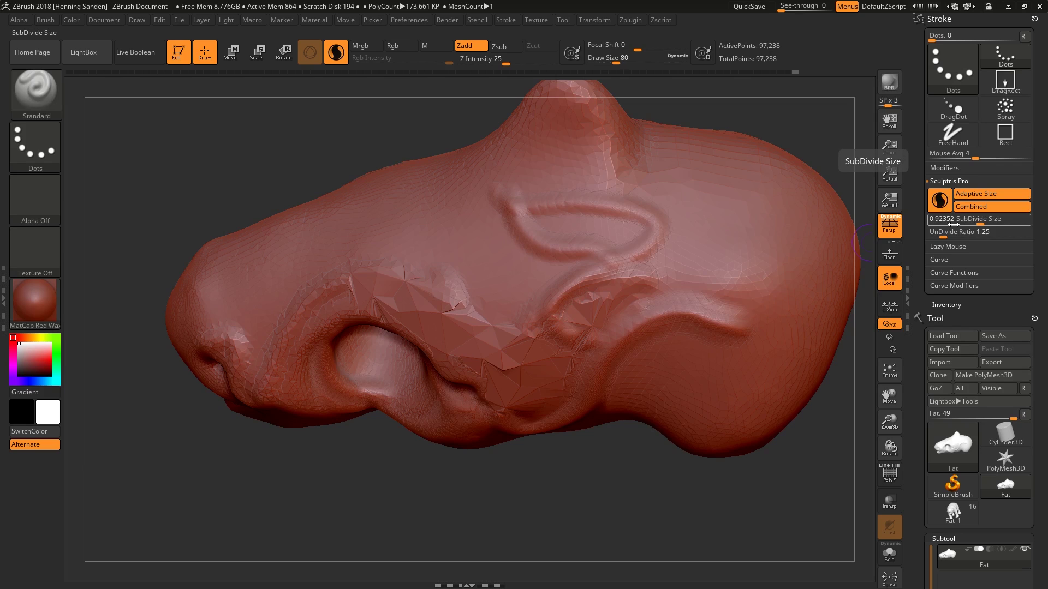
right_drag(616, 316, 618, 290)
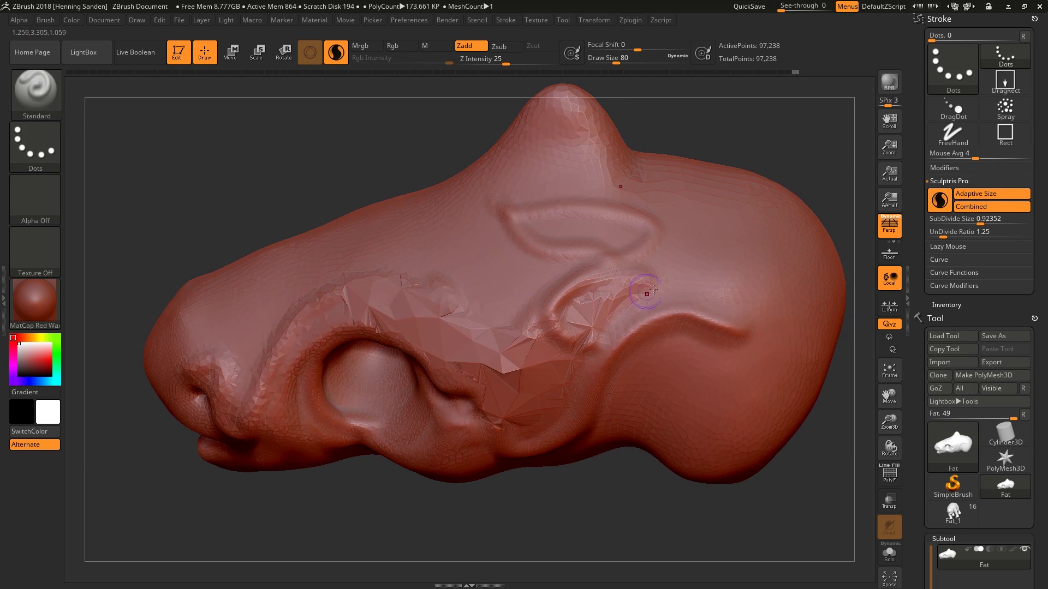
Show the wireframe, raise the UnDivide Ratio and smooth across the sculpted ridges on the side
key(shift+f)
click(952, 232)
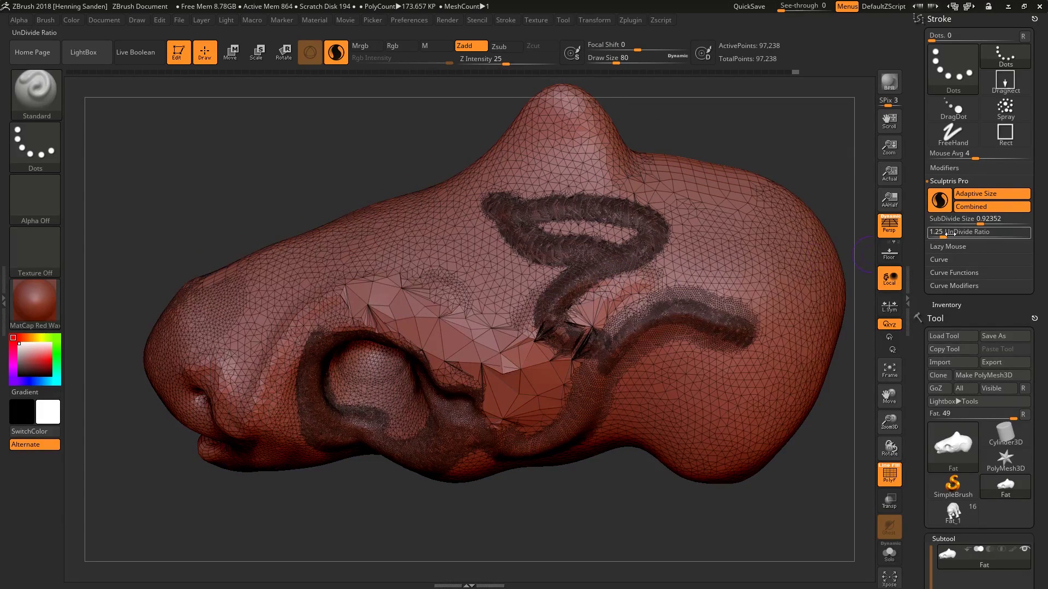
mouse_move(650, 243)
shift+mouse_down()
mouse_move(567, 262)
mouse_move(534, 209)
mouse_move(437, 273)
mouse_move(513, 350)
mouse_move(638, 327)
mouse_move(624, 273)
mouse_move(704, 234)
mouse_move(655, 257)
shift+mouse_up()
drag(952, 234, 995, 233)
mouse_move(795, 262)
shift+mouse_down()
mouse_move(704, 241)
mouse_move(661, 317)
mouse_move(600, 213)
mouse_move(546, 174)
mouse_move(469, 306)
mouse_move(538, 396)
mouse_move(491, 403)
mouse_move(431, 322)
mouse_move(355, 306)
mouse_move(317, 327)
shift+mouse_up()
Smooth the side of the creature at draw size 187, setting the UnDivide Ratio to 3
drag(616, 59, 630, 59)
mouse_move(682, 315)
shift+mouse_down()
mouse_move(578, 382)
mouse_move(567, 267)
mouse_move(391, 244)
mouse_move(347, 308)
shift+mouse_up()
click(1026, 236)
text(3)
key(Return)
mouse_move(726, 317)
shift+mouse_down()
mouse_move(595, 327)
mouse_move(677, 224)
mouse_move(550, 174)
mouse_move(431, 306)
mouse_move(297, 399)
mouse_move(456, 429)
mouse_move(403, 301)
mouse_move(262, 377)
mouse_move(197, 317)
mouse_move(480, 317)
shift+mouse_up()
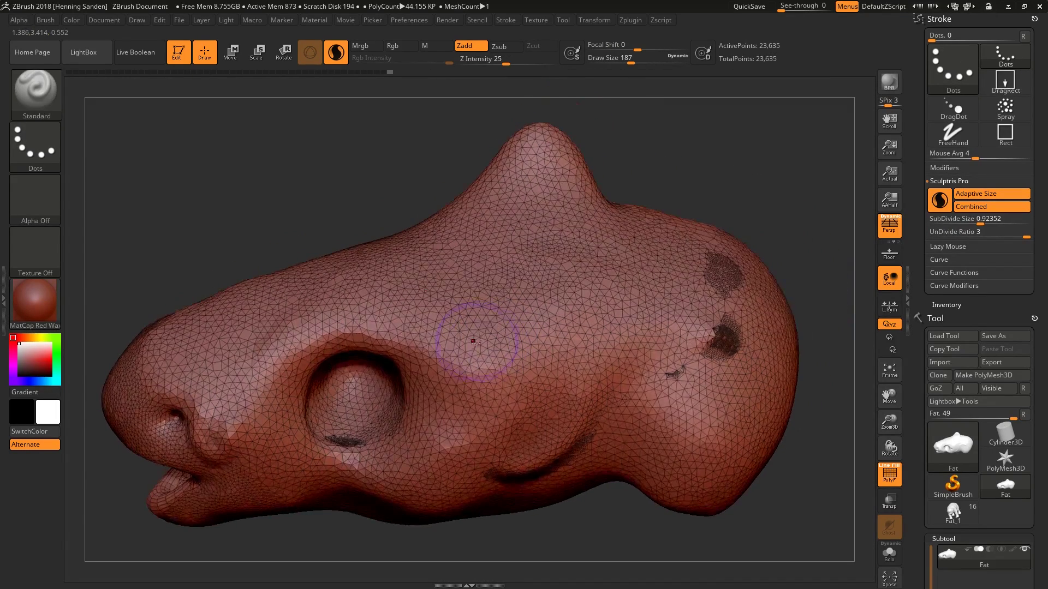
Sculpt an arched stroke over the eye socket at draw size 124 and smooth it out
mouse_move(461, 407)
mouse_down()
mouse_move(333, 308)
mouse_move(273, 436)
mouse_up()
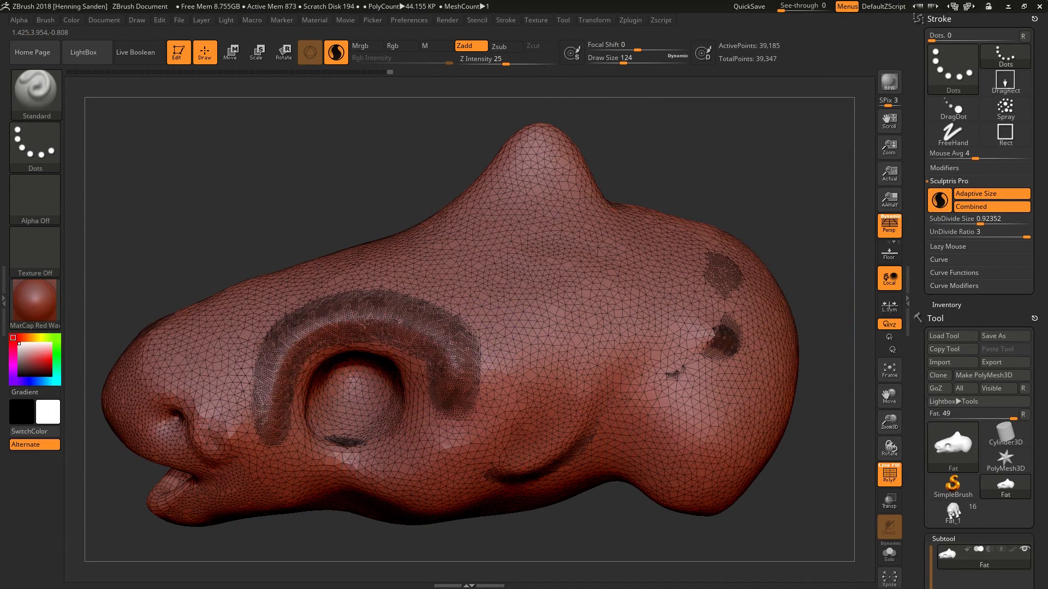
mouse_move(370, 326)
shift+mouse_down()
mouse_move(458, 404)
mouse_move(447, 311)
mouse_move(268, 436)
mouse_move(322, 285)
mouse_move(456, 316)
mouse_move(421, 433)
shift+mouse_up()
click(981, 221)
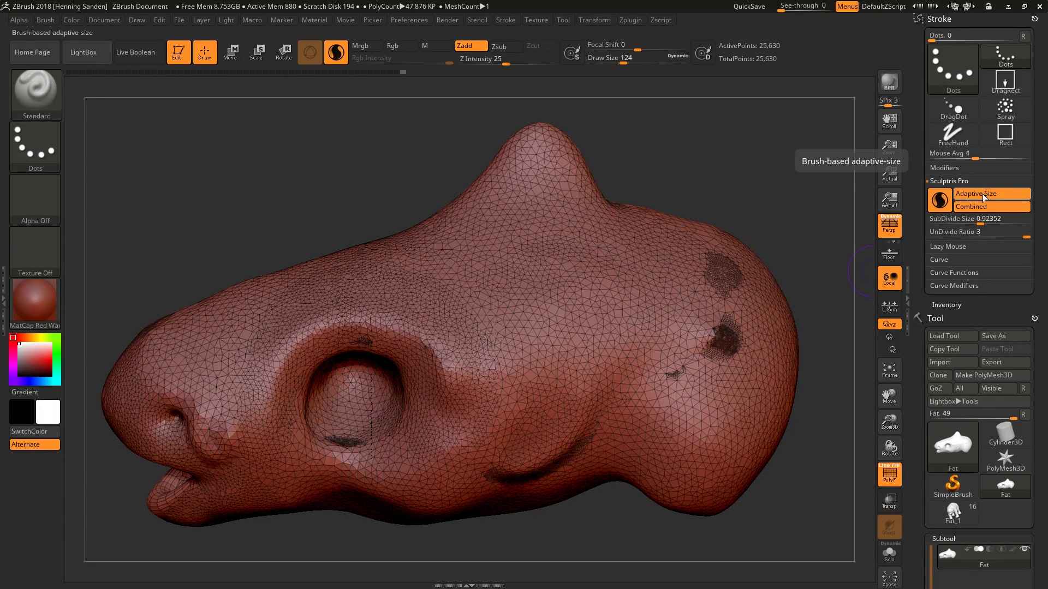
Turn off Adaptive Size and set the SubDivide Size to 1 and the UnDivide Ratio to 1.25
click(982, 194)
drag(991, 234, 985, 234)
click(981, 221)
text(1)
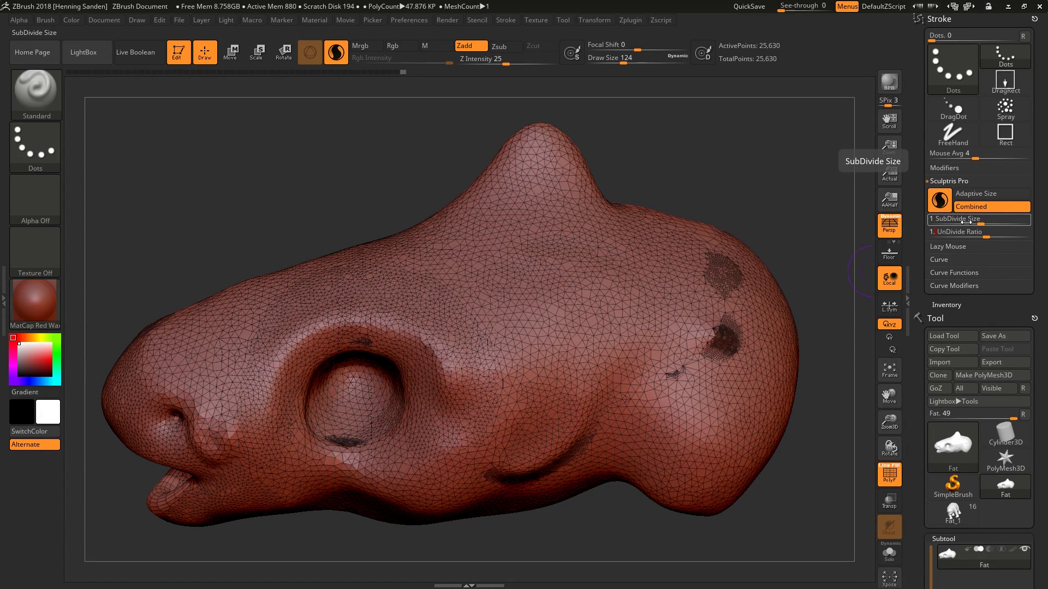
key(Return)
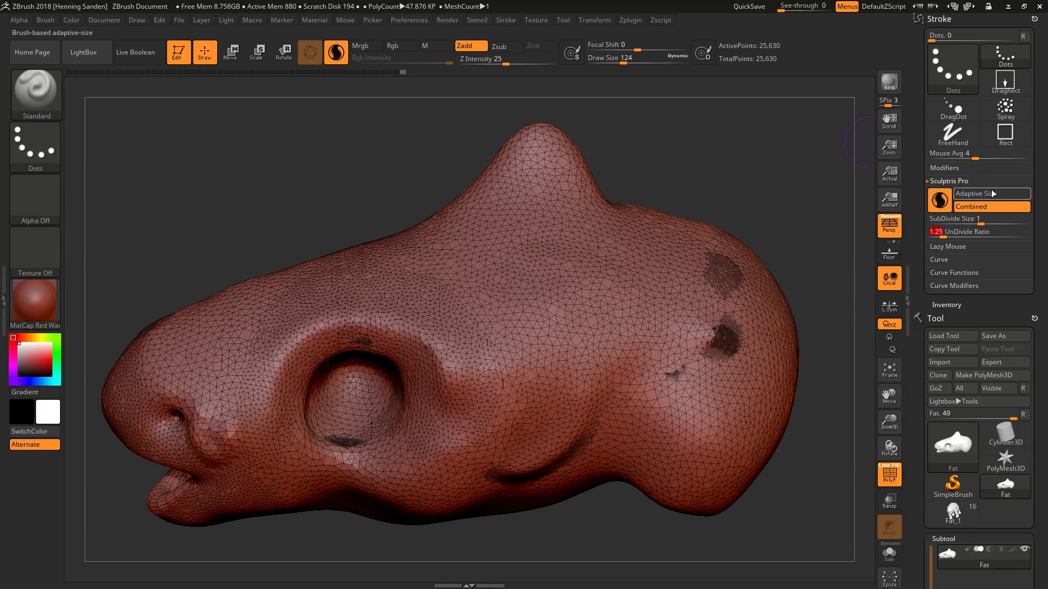
Turn Adaptive Size back on and smooth along the upper rear rim of the eye socket
click(982, 192)
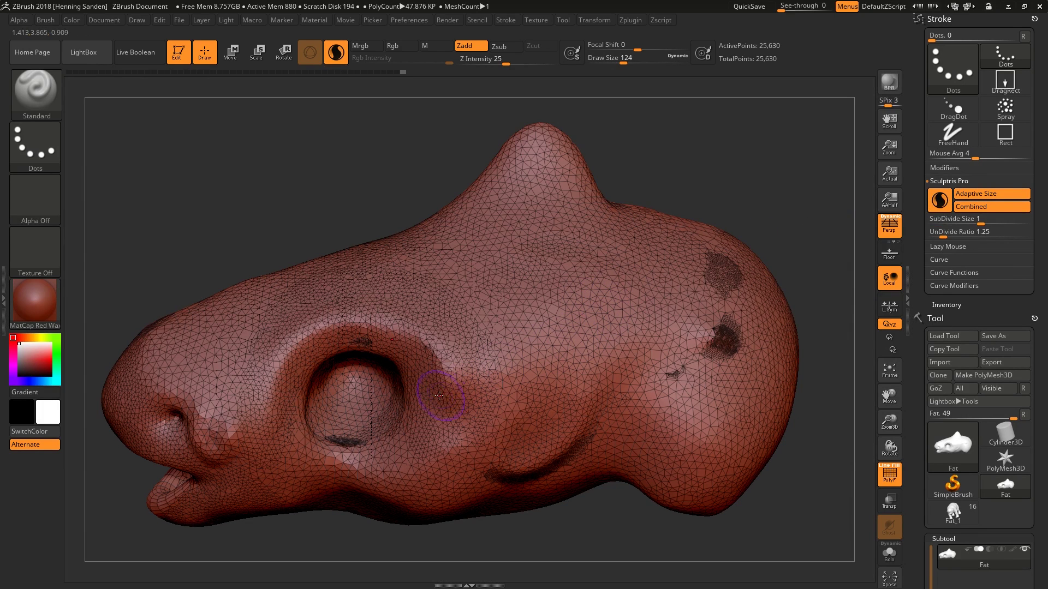
mouse_move(440, 396)
shift+mouse_down()
mouse_move(444, 368)
mouse_move(376, 322)
mouse_move(344, 320)
shift+mouse_up()
mouse_move(400, 318)
alt+right_down()
mouse_move(434, 310)
mouse_move(496, 333)
alt+right_up()
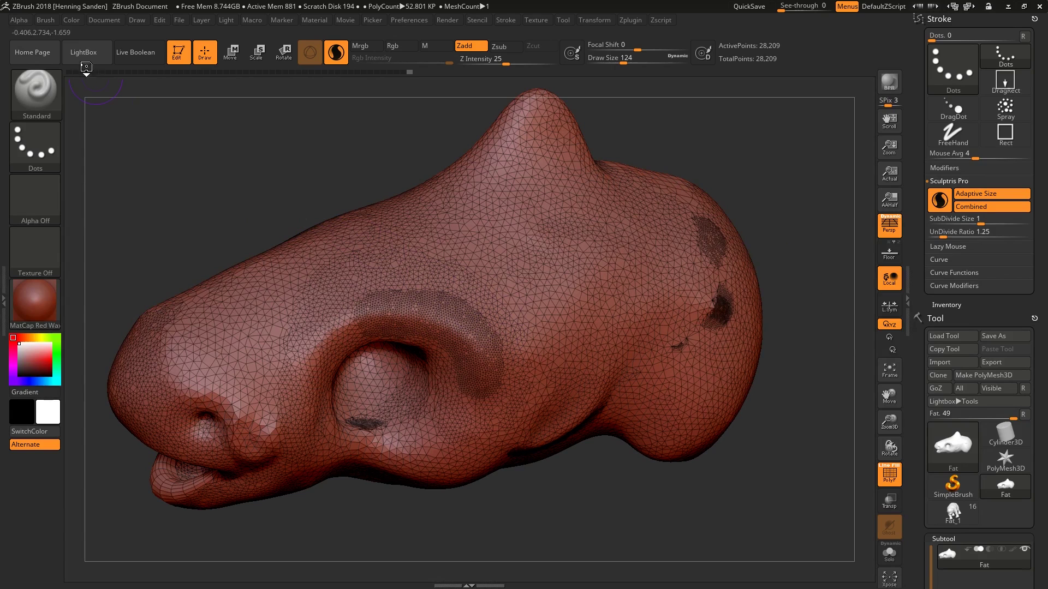
Open the Standard brush's own Sculptris Pro settings and examine the Use Global option
click(48, 20)
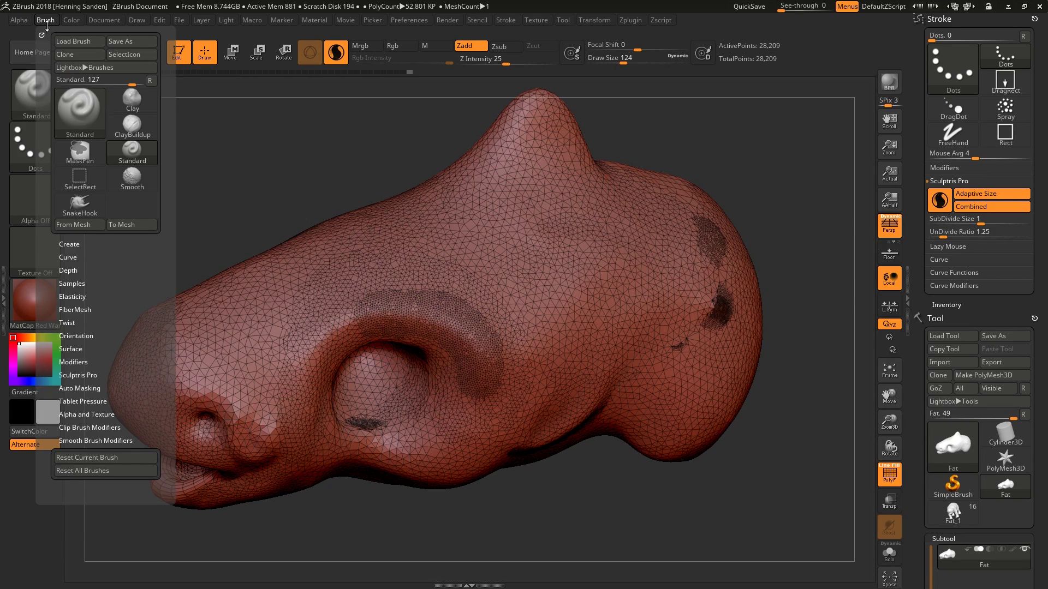
click(87, 376)
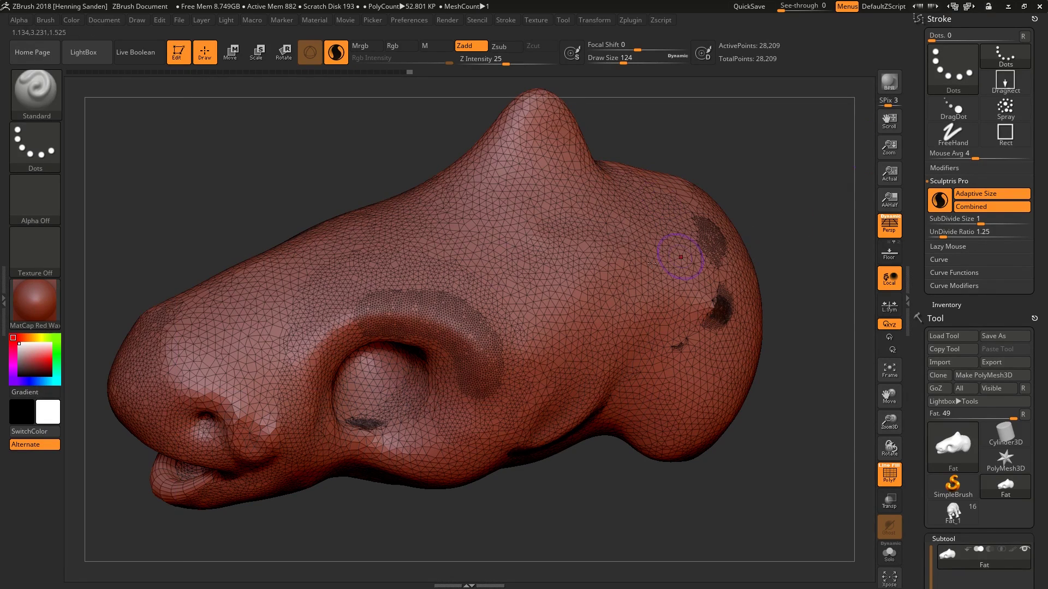
click(49, 22)
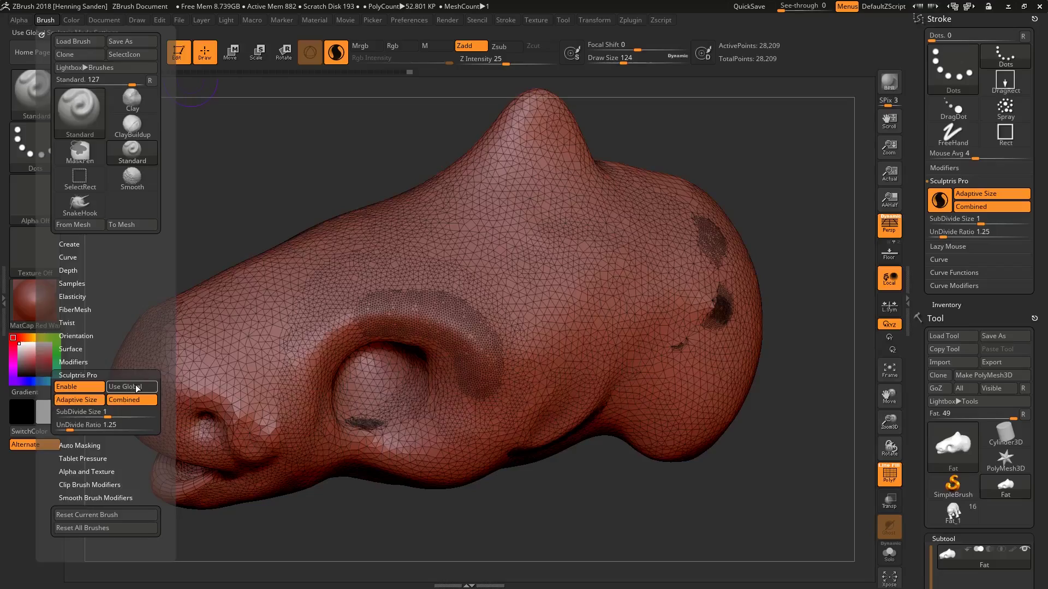
Sculpt two Standard strokes along the rear rim of the eye socket at draw size 124
mouse_move(492, 349)
right_down()
mouse_move(501, 325)
mouse_move(467, 360)
right_up()
drag(477, 371, 418, 448)
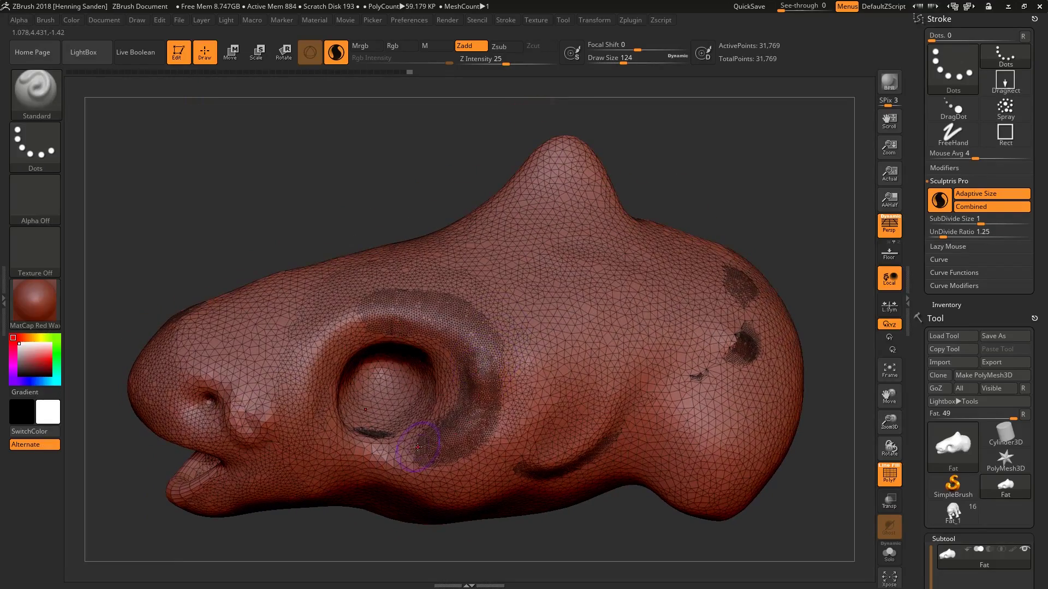
alt+right_drag(454, 410, 511, 404)
drag(506, 429, 477, 346)
Toggle Sculptris Pro off and on several times beside the eye socket, and reduce the draw size to 16
ctrl+right_drag(535, 357, 539, 327)
mouse_move(491, 396)
right_down()
mouse_move(506, 346)
mouse_move(496, 392)
right_up()
ctrl+right_drag(497, 349, 489, 375)
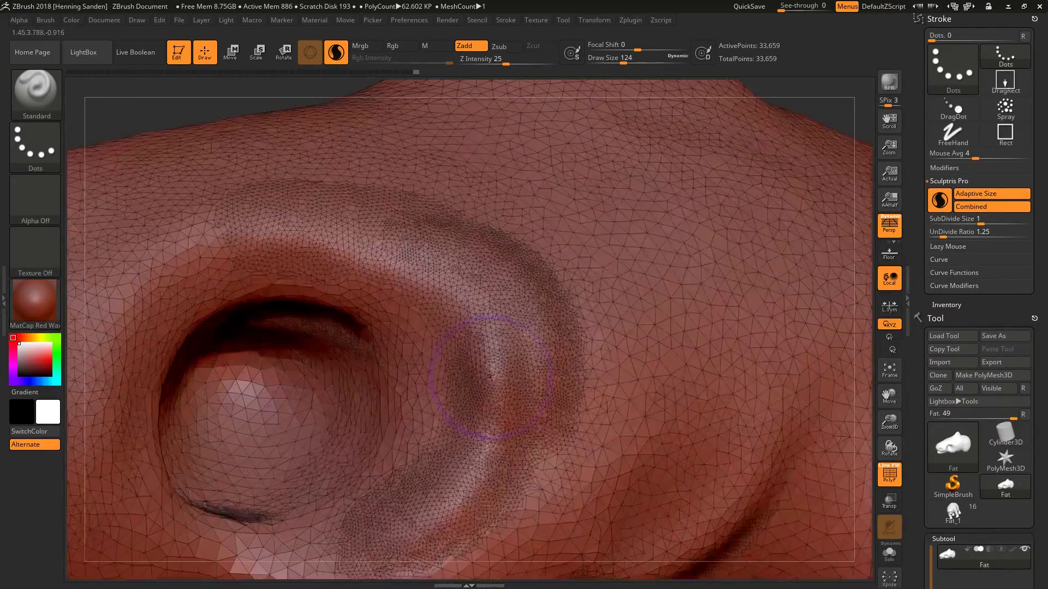
key(backslash)
key(backslash)
key(backslash)
key(backslash)
key(s)
drag(472, 381, 452, 381)
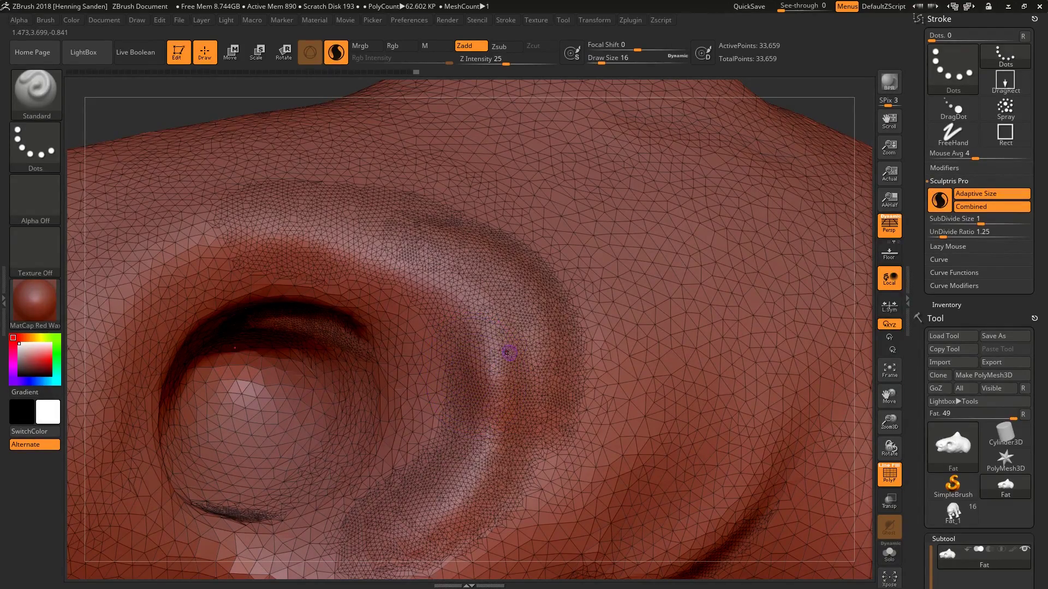
key(backslash)
mouse_move(511, 352)
ctrl+right_down()
mouse_move(423, 356)
mouse_move(562, 406)
mouse_move(498, 331)
ctrl+right_up()
key(backslash)
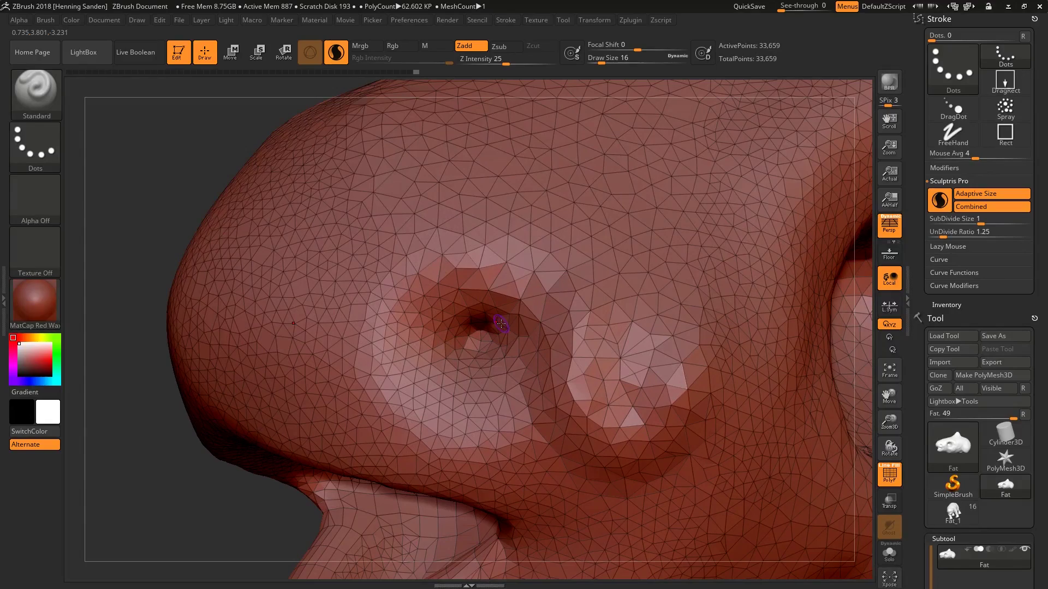
Enlarge the draw size and sculpt strokes around the nostril to build up a denser rim
key(s)
drag(498, 325, 509, 326)
mouse_move(506, 316)
mouse_down()
mouse_move(463, 293)
mouse_move(537, 321)
mouse_up()
key(s)
mouse_move(527, 342)
mouse_down()
mouse_move(518, 312)
mouse_move(412, 327)
mouse_move(420, 371)
mouse_move(547, 319)
mouse_move(491, 371)
mouse_up()
ctrl+right_drag(513, 338, 547, 382)
drag(547, 382, 521, 338)
ctrl+right_drag(532, 371, 532, 318)
Set the draw size to 20 and sculpt a fine ring around the upper and lower edges of the nostril opening
key(s)
drag(532, 318, 511, 318)
right_drag(534, 293, 539, 306)
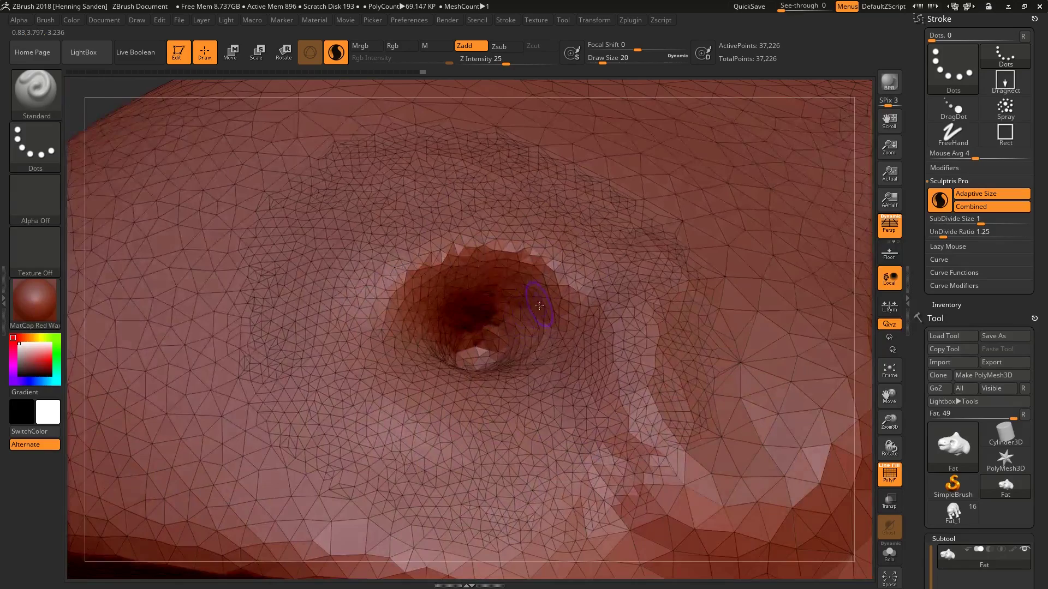
mouse_move(550, 313)
mouse_down()
mouse_move(469, 259)
mouse_move(424, 308)
mouse_up()
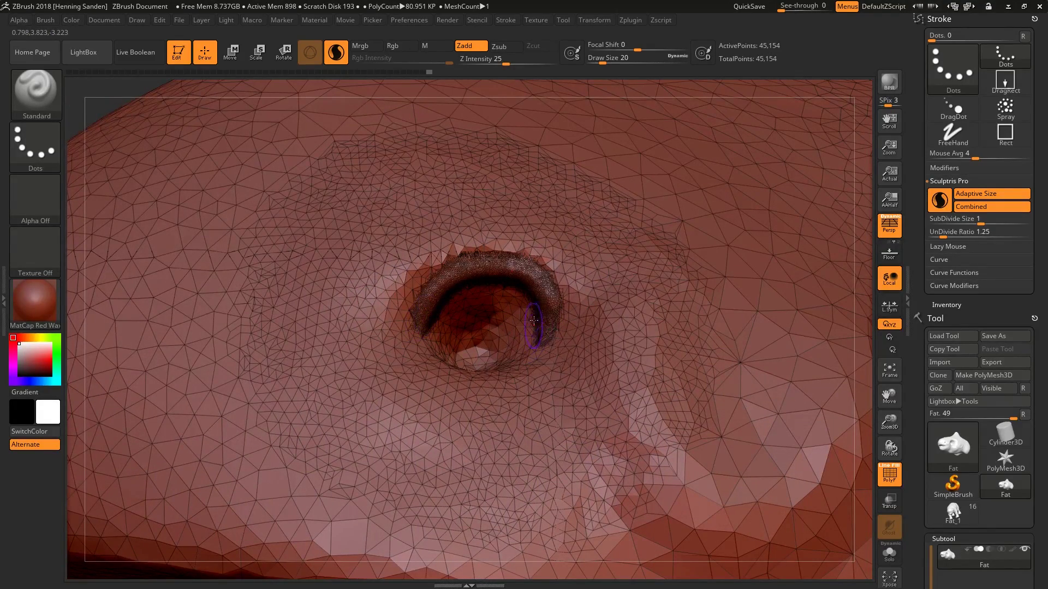
right_drag(534, 316, 541, 298)
drag(546, 332, 429, 359)
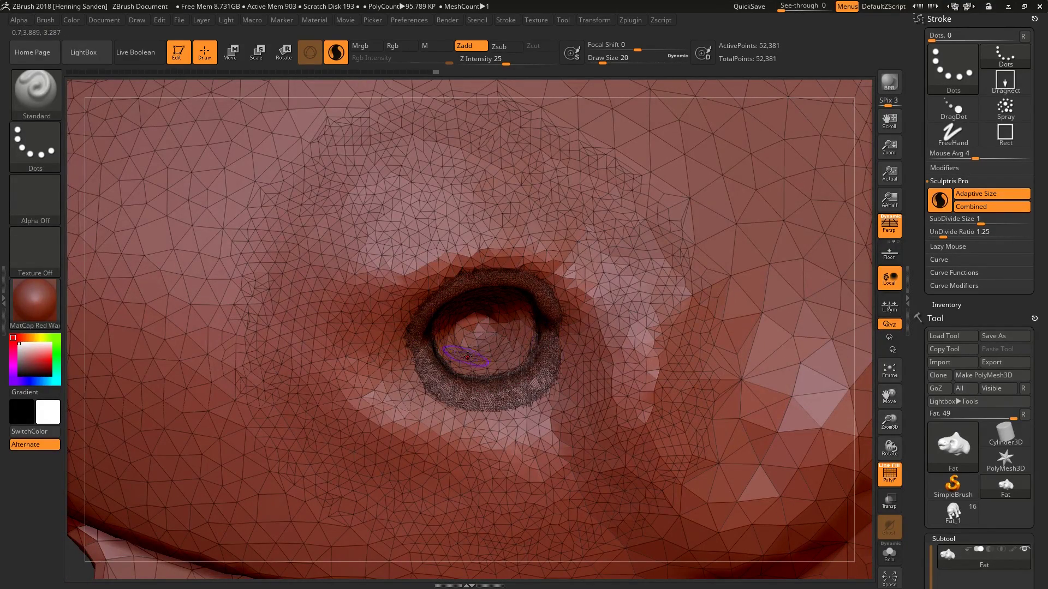
Turn off Sculptris Pro, hide the wireframe and sculpt a stroke along the nostril's lower edge
key(backslash)
right_drag(532, 331, 540, 300)
key(shift+f)
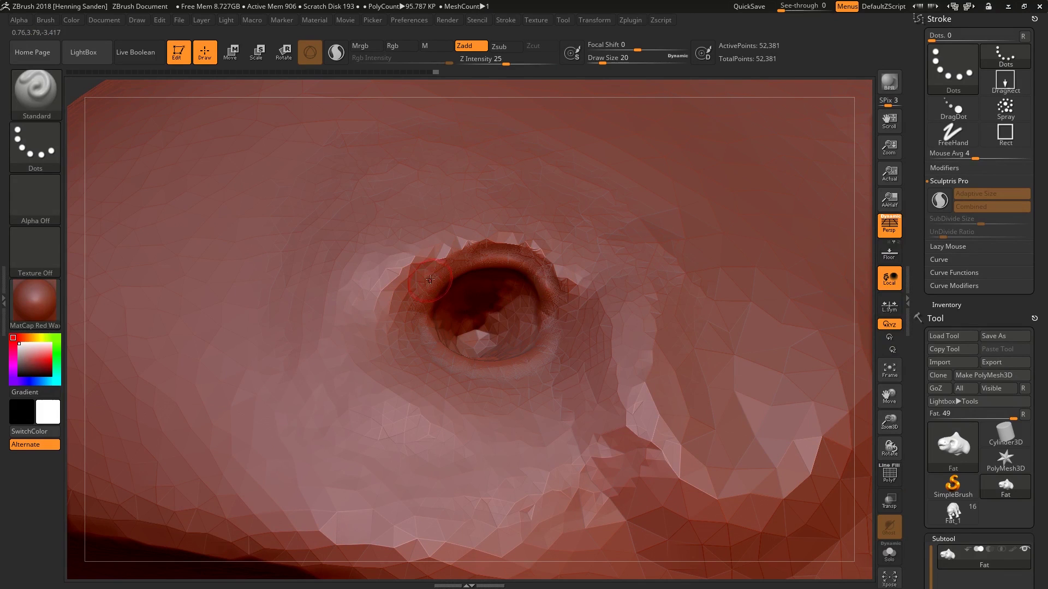
ctrl+right_drag(574, 337, 545, 364)
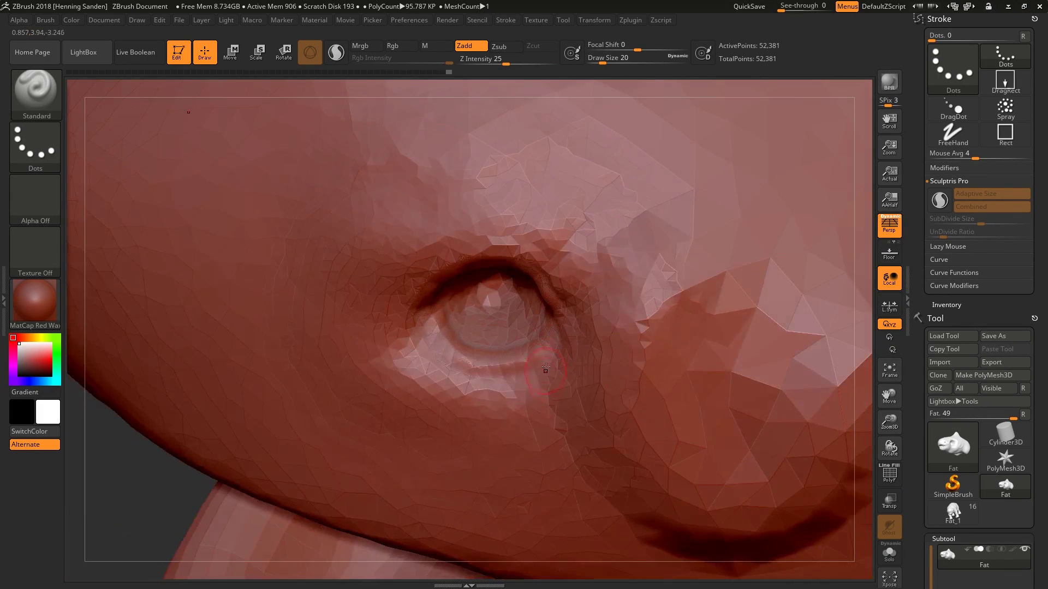
drag(542, 353, 420, 334)
Set the draw size to 116, smooth a spot on the creature and turn Sculptris Pro back on
ctrl+right_drag(469, 327, 488, 300)
alt+right_drag(588, 298, 449, 307)
key(s)
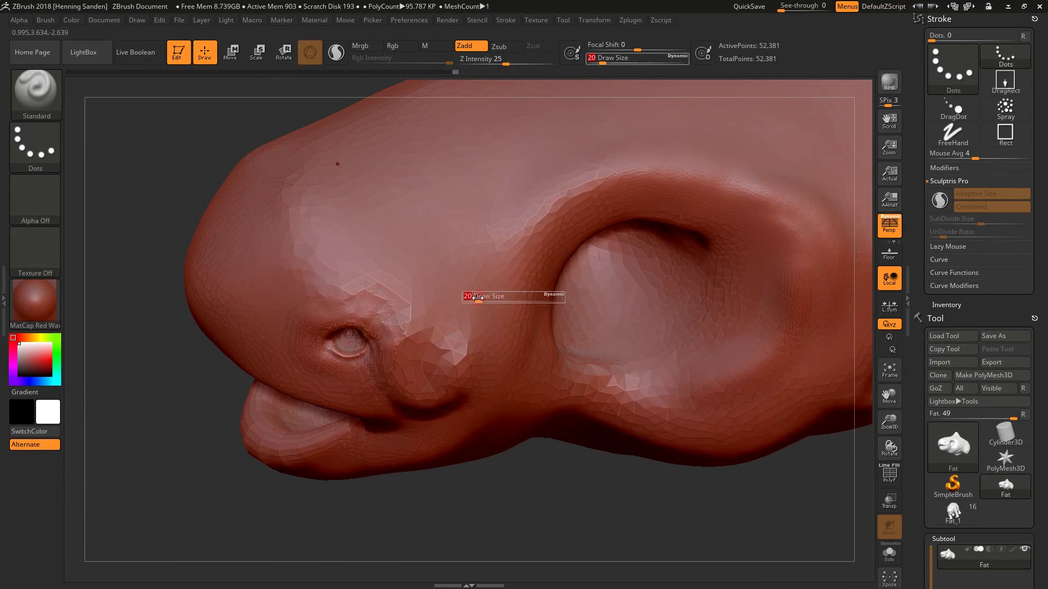
drag(471, 298, 493, 298)
right_drag(530, 194, 562, 229)
mouse_move(562, 229)
ctrl+right_down()
mouse_move(515, 255)
mouse_move(479, 244)
mouse_move(561, 316)
mouse_move(452, 368)
mouse_move(584, 396)
ctrl+right_up()
right_drag(523, 353, 505, 377)
shift+drag(525, 323, 503, 329)
mouse_move(503, 329)
right_down()
mouse_move(494, 321)
mouse_move(498, 342)
right_up()
mouse_move(498, 342)
alt+right_down()
mouse_move(584, 315)
mouse_move(545, 328)
mouse_move(556, 306)
alt+right_up()
Look through the sculpting brush palette, examining the insert-mesh brushes such as IMM Toon, IMM SpaceShip and IMM Gun
key(b)
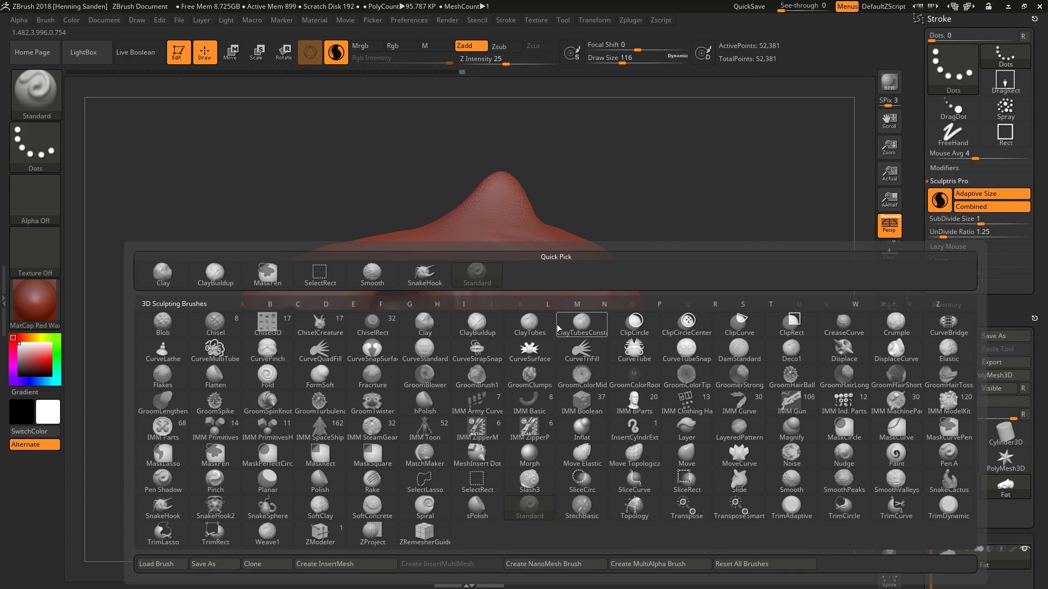
mouse_move(562, 326)
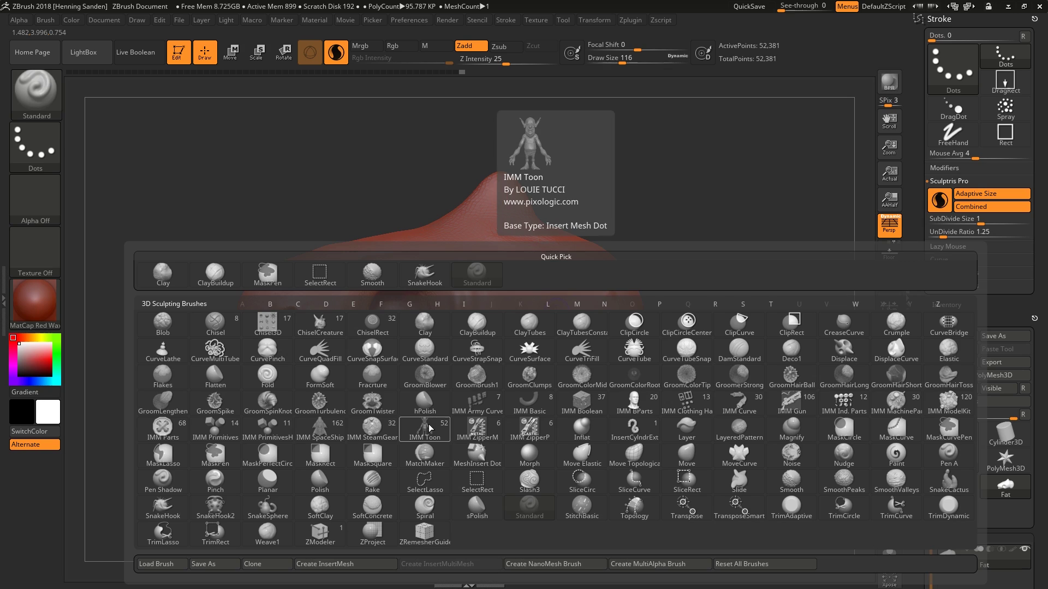
mouse_move(315, 430)
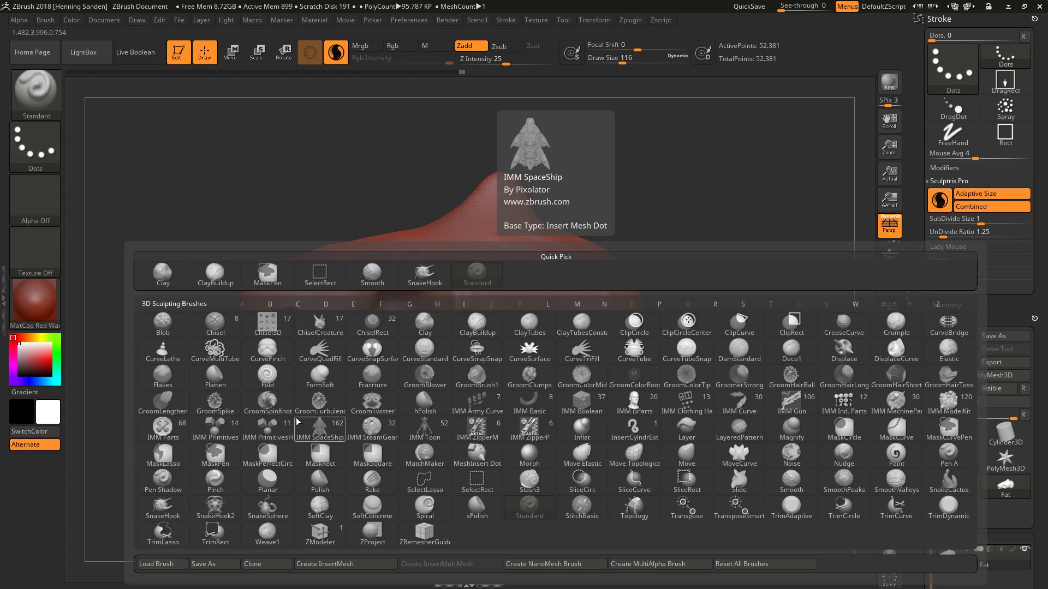
mouse_move(831, 375)
mouse_move(799, 409)
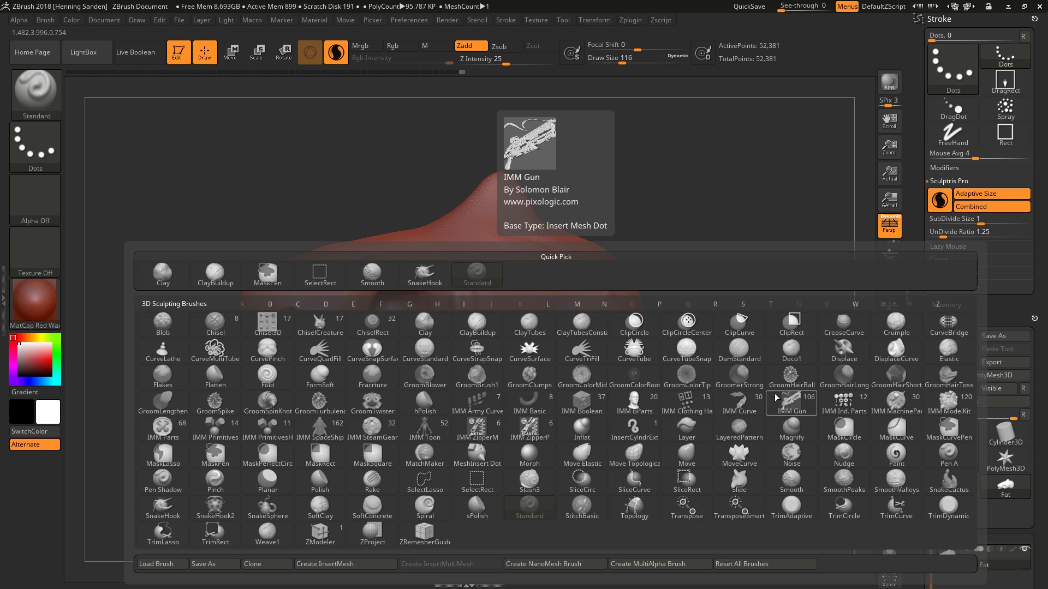
Show the wireframe, switch to the Move brush and pull the creature's rear upward into a bulge
key(shift+f)
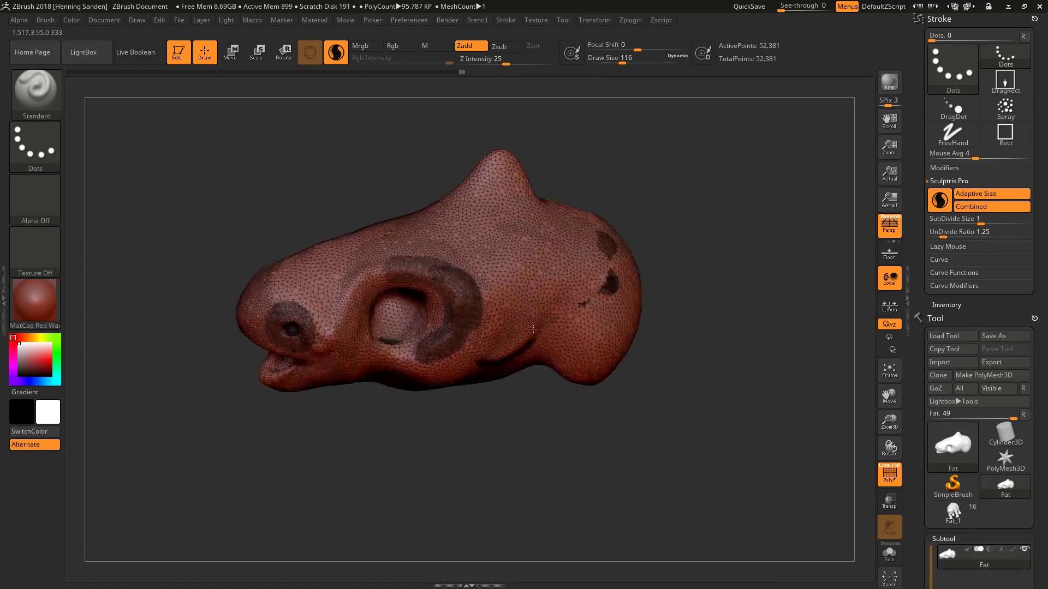
right_drag(532, 327, 527, 313)
ctrl+right_drag(527, 313, 537, 332)
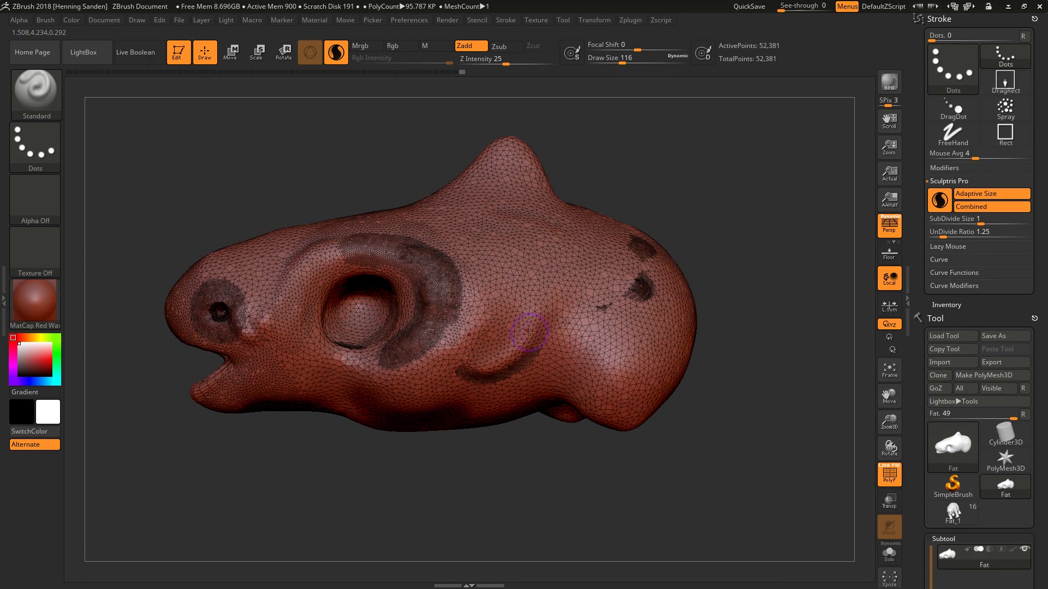
key(b)
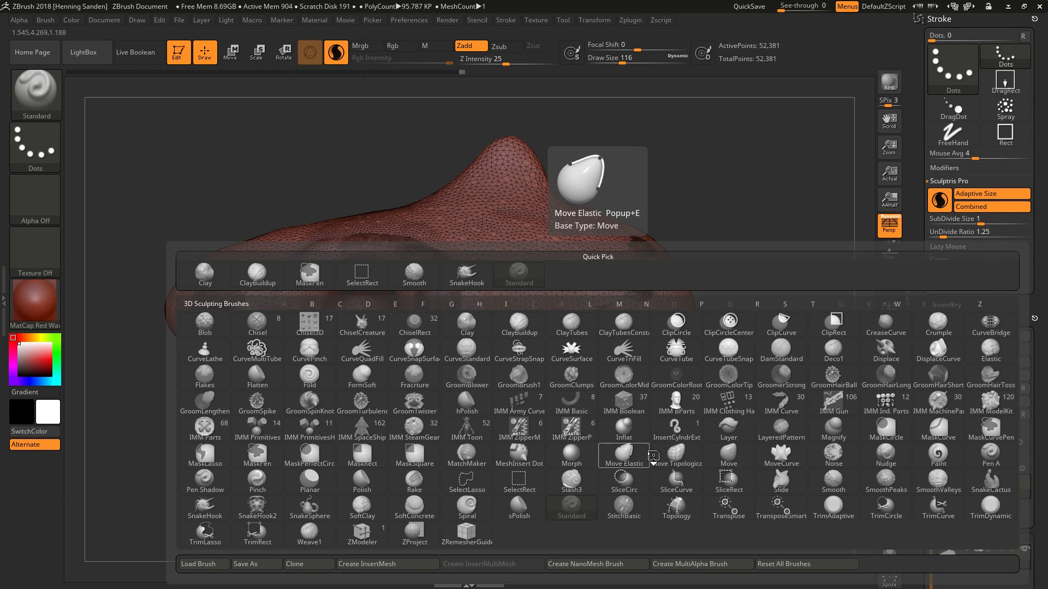
click(729, 455)
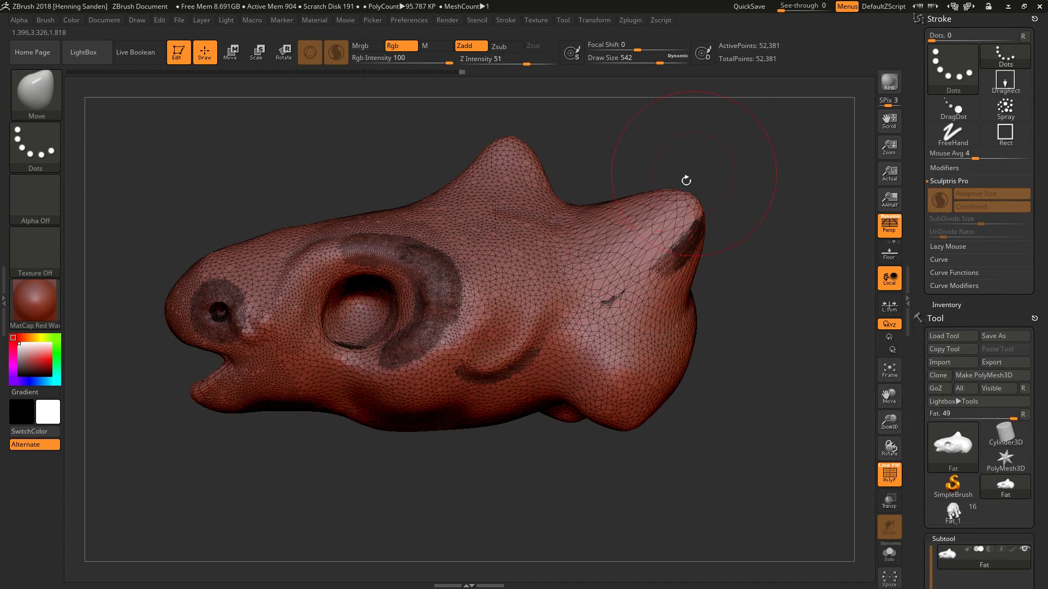
mouse_move(703, 218)
mouse_down()
mouse_move(679, 247)
mouse_move(719, 261)
mouse_up()
drag(750, 262, 723, 298)
Smooth the stretched mesh on the rear bulge between small Move adjustments, and smooth the crease on the flank
mouse_move(693, 262)
shift+mouse_down()
mouse_move(633, 224)
mouse_move(599, 221)
mouse_move(649, 265)
shift+mouse_up()
right_drag(676, 264, 685, 263)
drag(677, 259, 648, 262)
mouse_move(710, 264)
right_down()
mouse_move(666, 260)
mouse_move(688, 261)
right_up()
shift+drag(688, 262, 652, 273)
right_drag(611, 267, 677, 267)
mouse_move(709, 212)
shift+mouse_down()
mouse_move(662, 214)
mouse_move(641, 246)
shift+mouse_up()
right_drag(619, 245, 704, 241)
mouse_move(704, 241)
ctrl+right_down()
mouse_move(604, 199)
mouse_move(641, 228)
mouse_move(641, 272)
ctrl+right_up()
shift+drag(458, 355, 491, 362)
Stretch the rear bulge into a long spike with the Move brush and smooth its surface
drag(756, 246, 679, 163)
mouse_move(731, 185)
mouse_down()
mouse_move(691, 240)
mouse_move(713, 200)
mouse_up()
mouse_move(694, 234)
shift+mouse_down()
mouse_move(669, 257)
mouse_move(711, 205)
mouse_move(664, 269)
mouse_move(617, 306)
shift+mouse_up()
right_drag(627, 283, 696, 249)
shift+drag(704, 229, 660, 251)
mouse_move(660, 251)
right_down()
mouse_move(623, 274)
mouse_move(504, 297)
mouse_move(481, 322)
right_up()
Switch to the SnakeHook brush, pull the snout out into a long curved horn and smooth its tip
key(b)
key(s)
key(h)
mouse_move(377, 324)
mouse_down()
mouse_move(182, 309)
mouse_move(179, 290)
mouse_up()
right_drag(397, 367, 411, 379)
shift+drag(171, 302, 177, 306)
right_drag(350, 328, 417, 314)
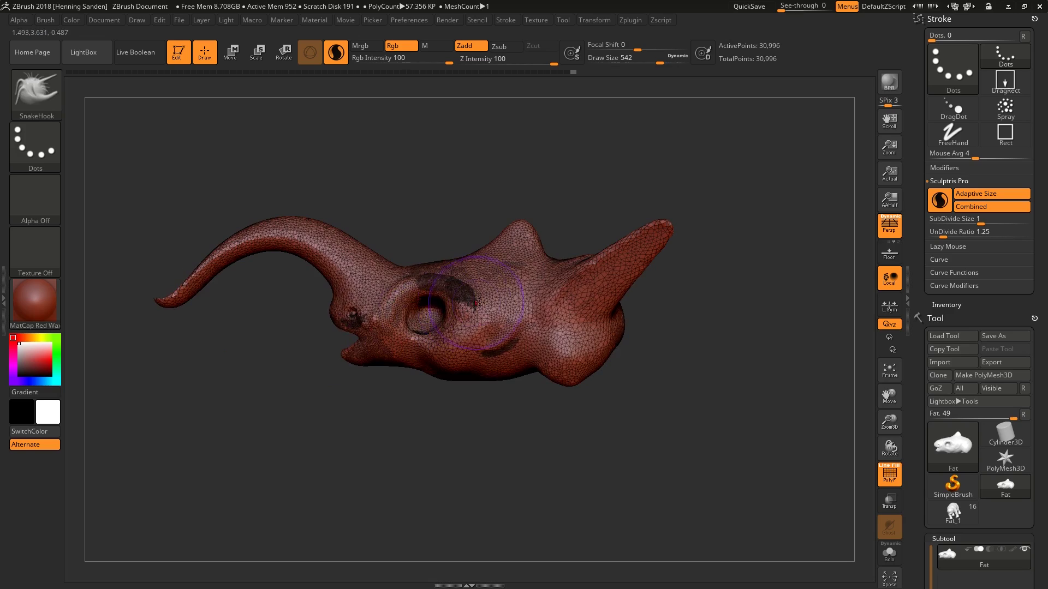
Hide the wireframe, smooth the long horn and pull the hump on the back higher with SnakeHook
key(shift+f)
mouse_move(480, 311)
right_down()
mouse_move(519, 328)
mouse_move(463, 319)
right_up()
shift+drag(204, 289, 218, 280)
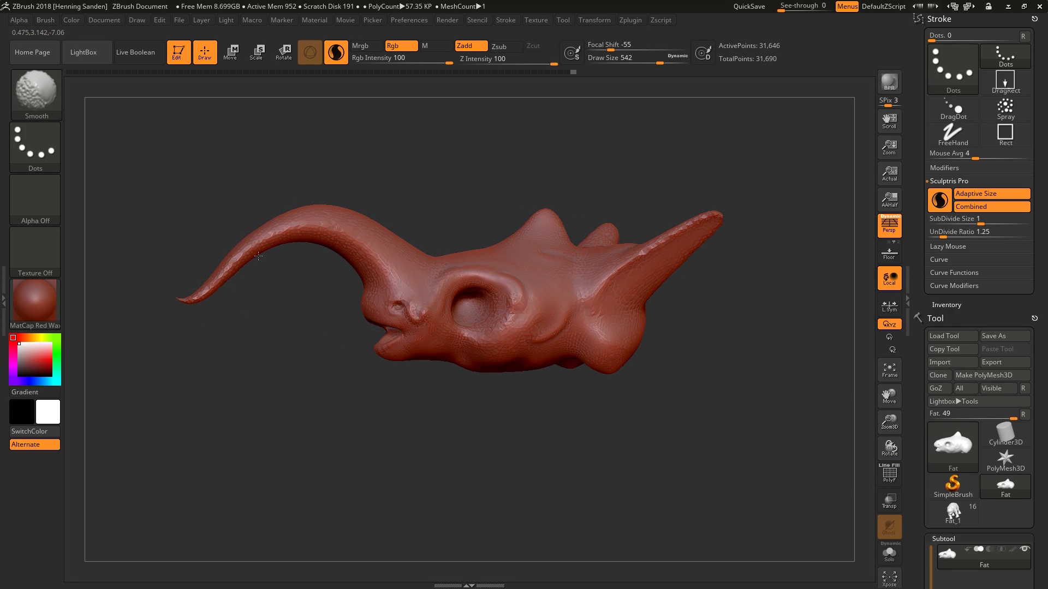
right_drag(627, 271, 660, 273)
mouse_move(552, 235)
mouse_down()
mouse_move(562, 199)
mouse_move(571, 208)
mouse_up()
right_drag(570, 219, 509, 258)
right_drag(351, 304, 363, 304)
Reduce the draw size to 344 and pull several side spikes out of the curved horn
key(s)
drag(385, 303, 378, 304)
right_drag(377, 304, 385, 272)
key(s)
drag(390, 261, 338, 271)
right_drag(336, 244, 346, 264)
drag(313, 221, 278, 222)
mouse_move(246, 223)
right_down()
mouse_move(276, 327)
mouse_move(264, 346)
right_up()
drag(273, 350, 399, 322)
Try to pull a pair of thin hind legs down from the rear underside
ctrl+right_drag(399, 322, 611, 327)
mouse_move(480, 325)
right_down()
mouse_move(540, 321)
mouse_move(471, 325)
right_up()
mouse_move(649, 347)
alt+right_down()
mouse_move(491, 327)
mouse_move(493, 292)
alt+right_up()
mouse_move(600, 372)
mouse_down()
mouse_move(578, 483)
mouse_move(652, 535)
mouse_up()
alt+right_drag(596, 501, 587, 406)
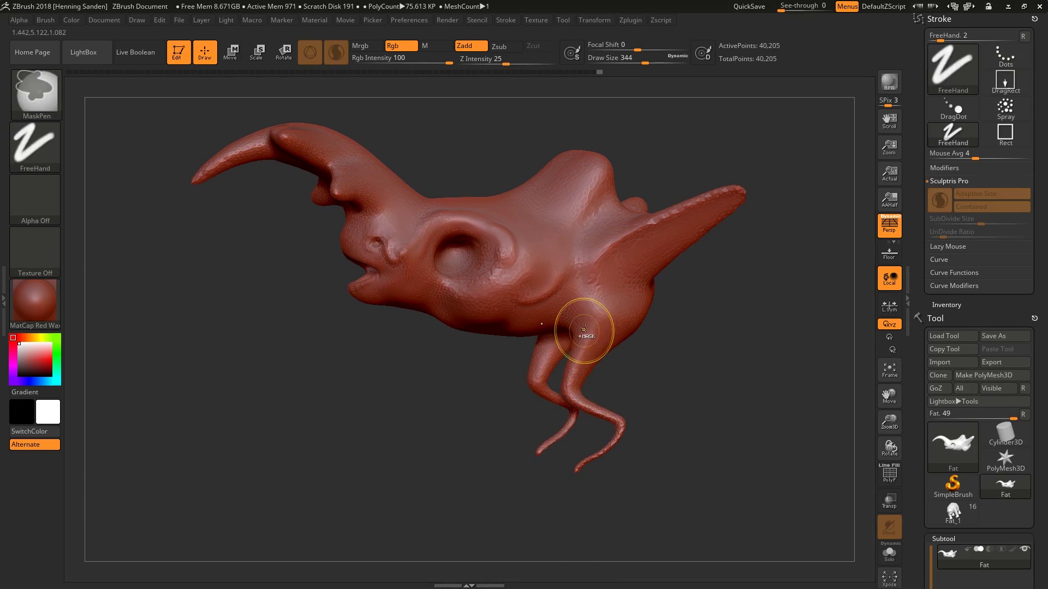
key(ctrl+z)
key(ctrl+z)
Set the draw size to 476, pull thicker hind legs down from the rear and bend them backward at the lower joint
key(s)
mouse_move(584, 330)
mouse_down()
mouse_move(594, 330)
mouse_move(621, 430)
mouse_move(573, 503)
mouse_up()
drag(593, 435, 621, 421)
Try to pull front legs down from below the eye socket at the current draw size
drag(454, 316, 416, 428)
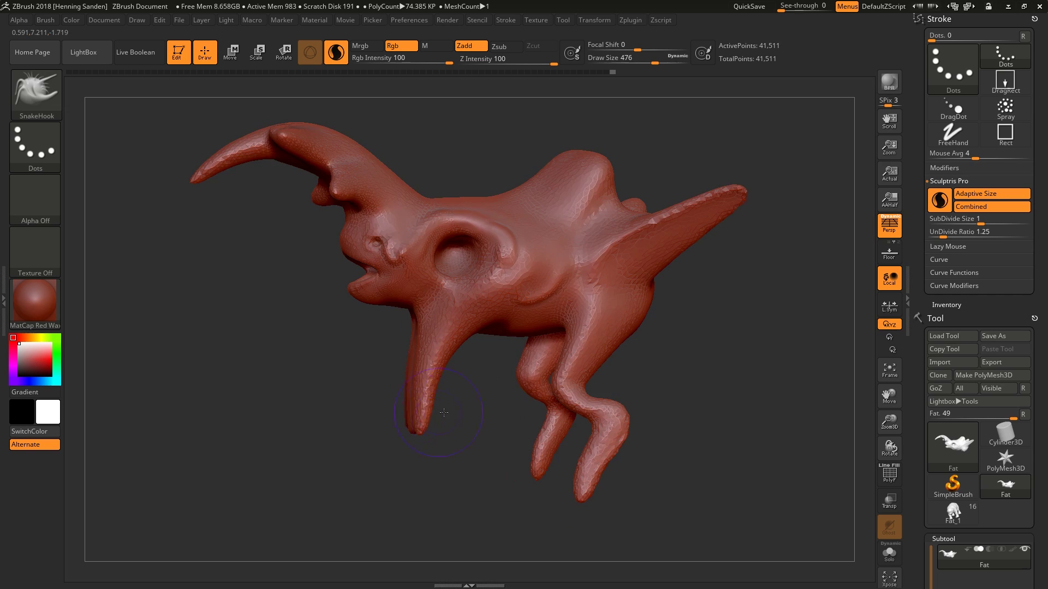
right_drag(417, 420, 456, 382)
key(ctrl+z)
Set the draw size to 408 and pull long front legs down from beneath the eye sockets
key(s)
drag(483, 322, 478, 322)
right_drag(480, 305, 481, 344)
drag(478, 300, 463, 394)
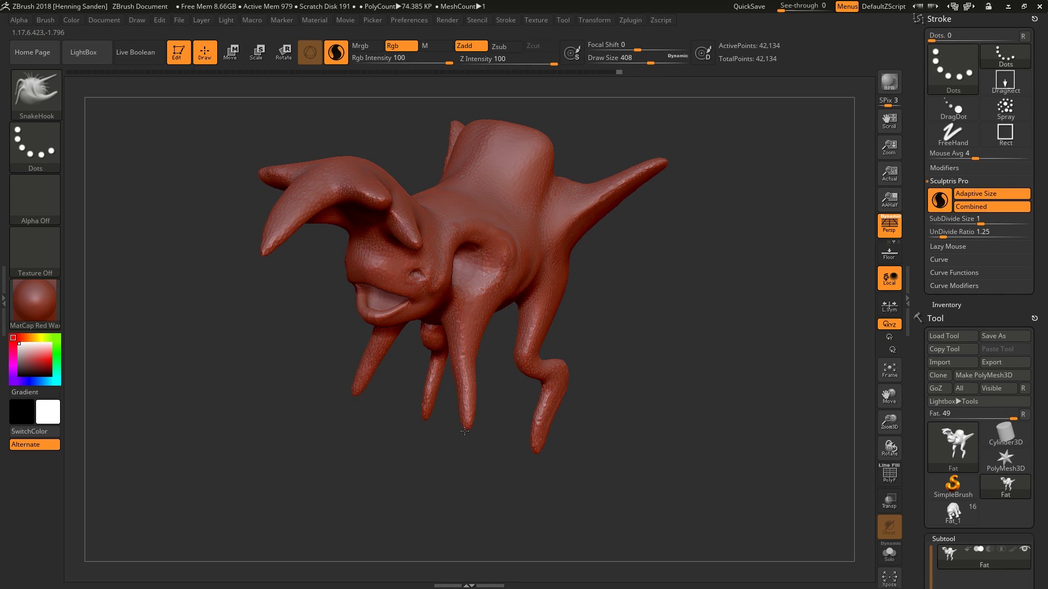
drag(464, 432, 443, 450)
drag(476, 388, 482, 369)
Refine the upper front legs with SnakeHook and smooth away the crease on the flank
mouse_move(484, 351)
right_down()
mouse_move(549, 363)
mouse_move(450, 337)
right_up()
drag(457, 334, 508, 279)
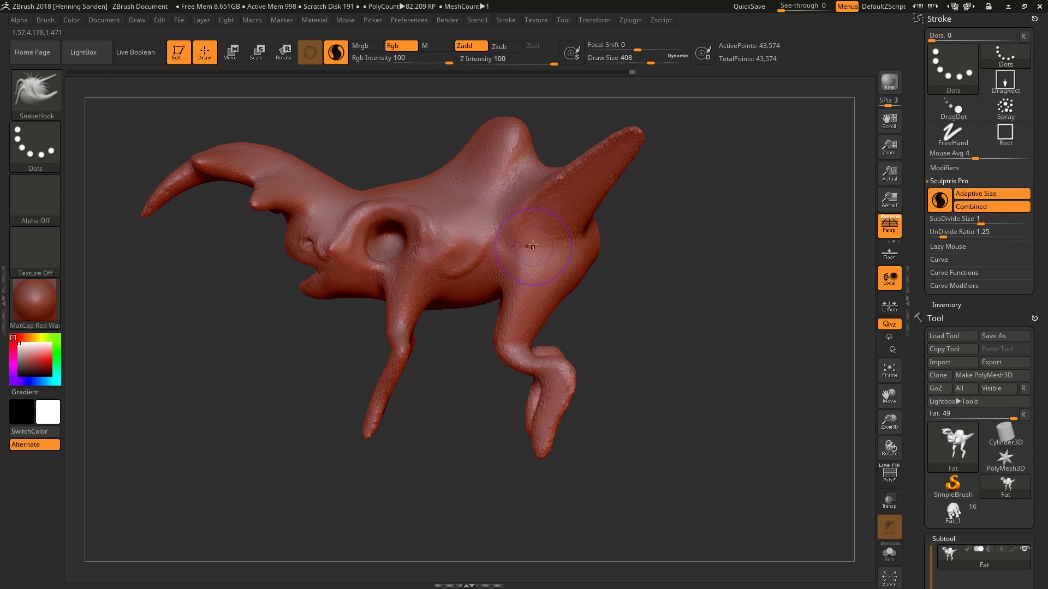
right_drag(542, 256, 546, 253)
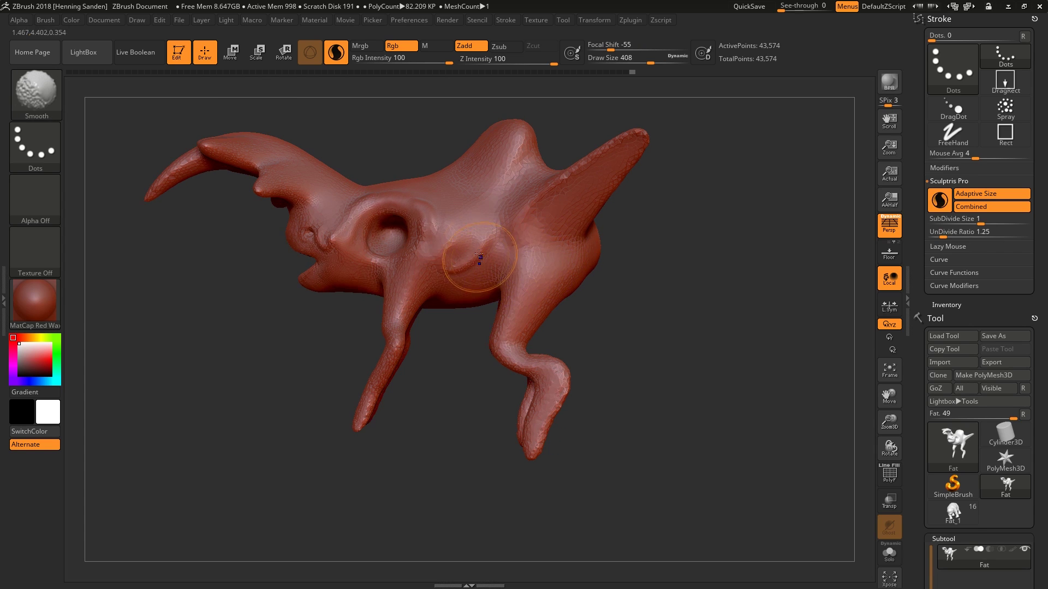
shift+drag(451, 264, 465, 254)
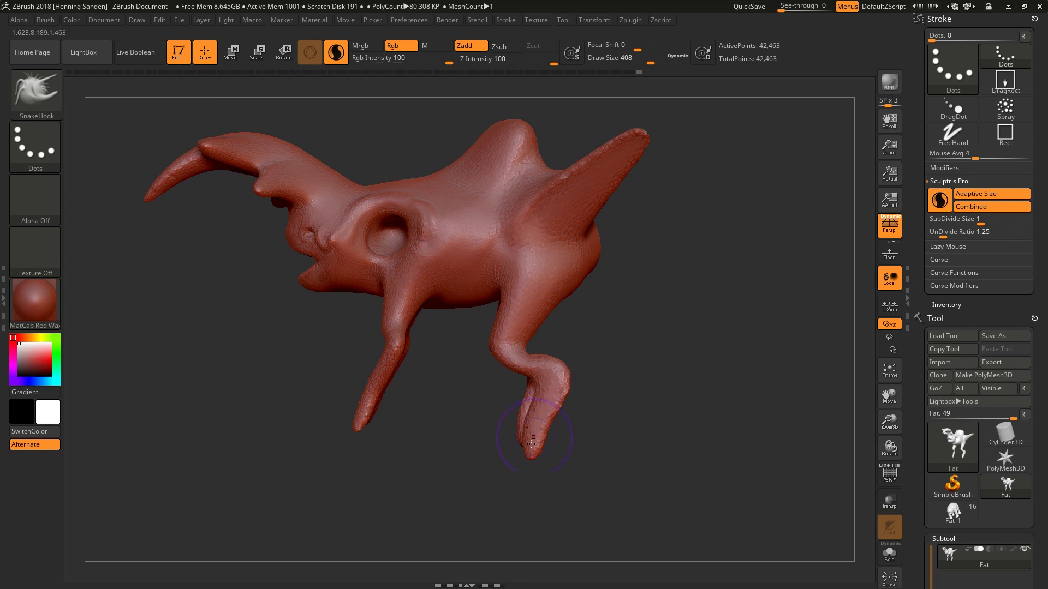
Set the draw size to 324 and pull feet forward from the ends of the hind legs
key(s)
drag(527, 464, 520, 464)
drag(532, 451, 506, 461)
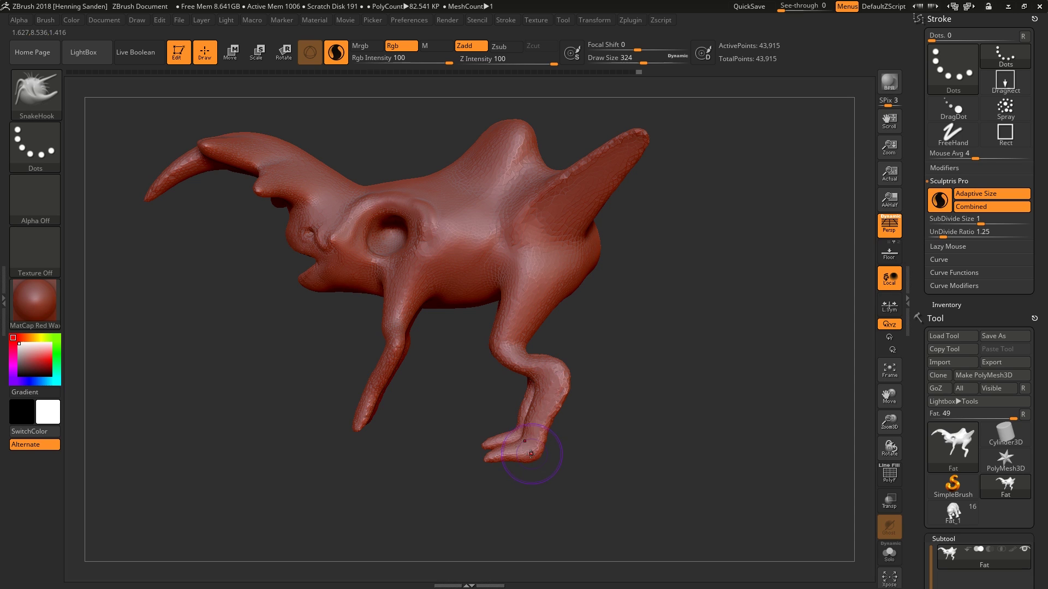
Reduce the draw size to 154, show the wireframe and pull the hind knees forward
right_drag(530, 454, 507, 334)
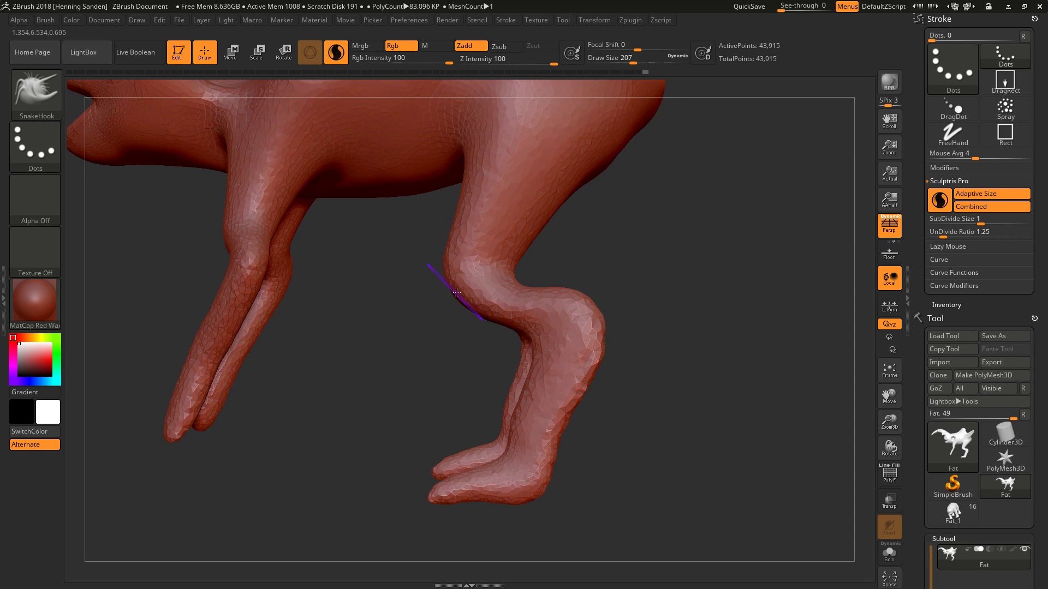
key(s)
drag(443, 297, 437, 296)
key(shift+f)
right_drag(447, 298, 475, 294)
drag(422, 308, 427, 311)
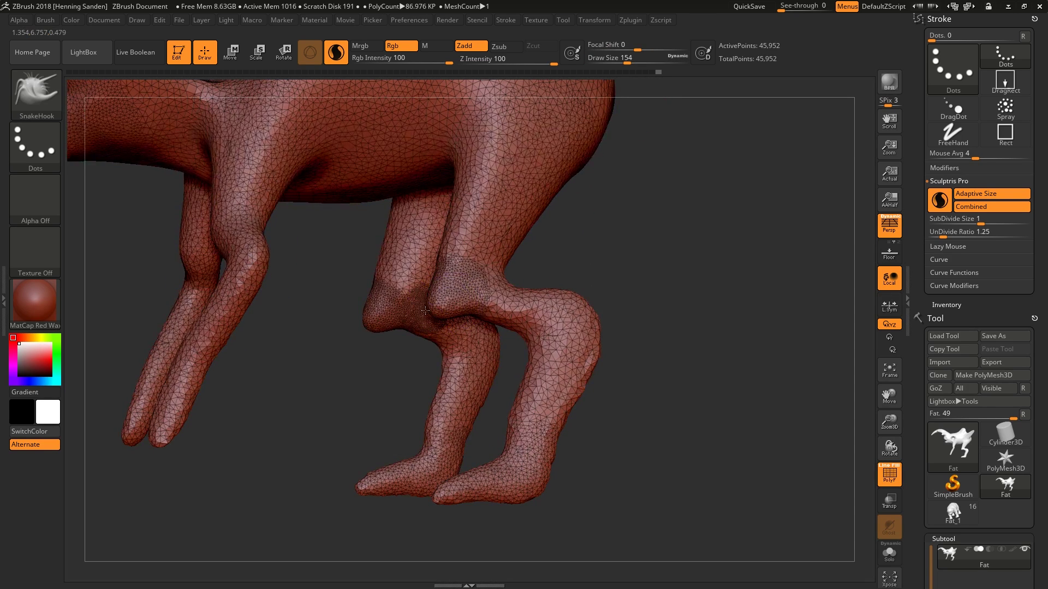
Reshape the hind thighs and knees with broader SnakeHook strokes, enlarging the draw size to 468
mouse_move(454, 272)
mouse_down()
mouse_move(482, 171)
mouse_move(476, 158)
mouse_up()
right_drag(486, 171, 470, 195)
drag(470, 195, 471, 223)
key(s)
mouse_move(498, 222)
mouse_down()
mouse_move(513, 223)
mouse_move(551, 144)
mouse_up()
alt+right_drag(474, 147, 472, 250)
key(s)
drag(472, 252, 488, 253)
mouse_move(485, 253)
mouse_down()
mouse_move(458, 254)
mouse_move(437, 341)
mouse_up()
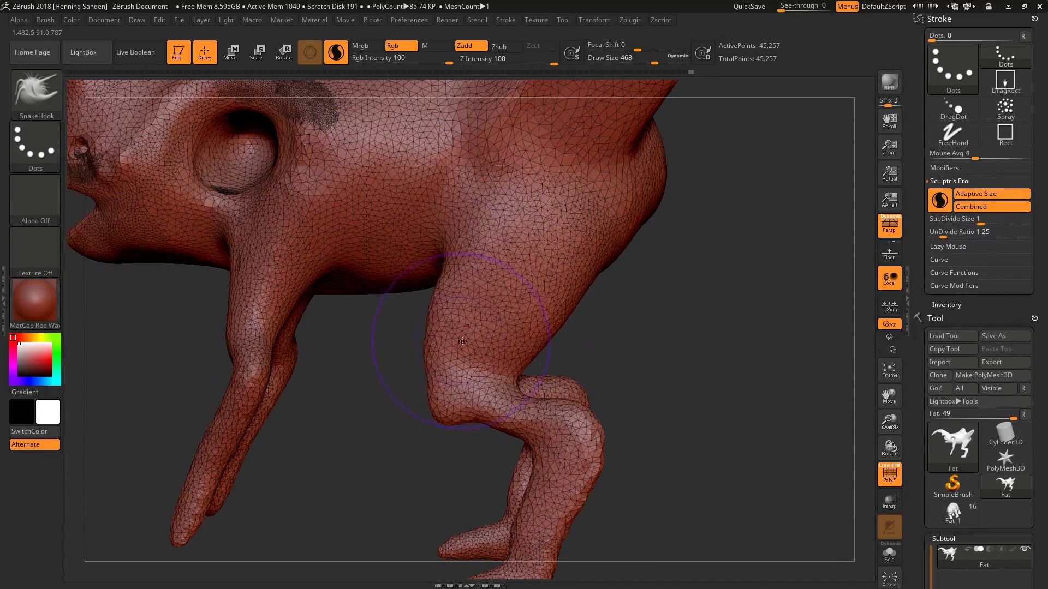
right_drag(464, 342, 479, 354)
mouse_move(479, 355)
mouse_down()
mouse_move(469, 348)
mouse_move(465, 361)
mouse_up()
Hide the wireframe, pull the upper front legs inward from the front view and set the draw size to 344
ctrl+right_drag(465, 361, 463, 326)
key(shift+f)
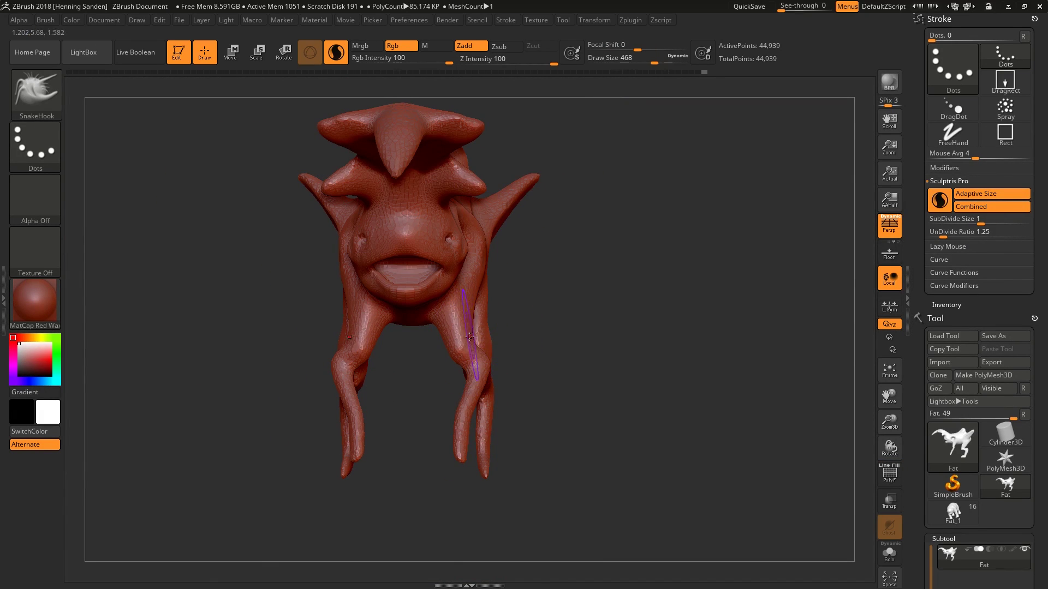
drag(469, 340, 444, 352)
key(s)
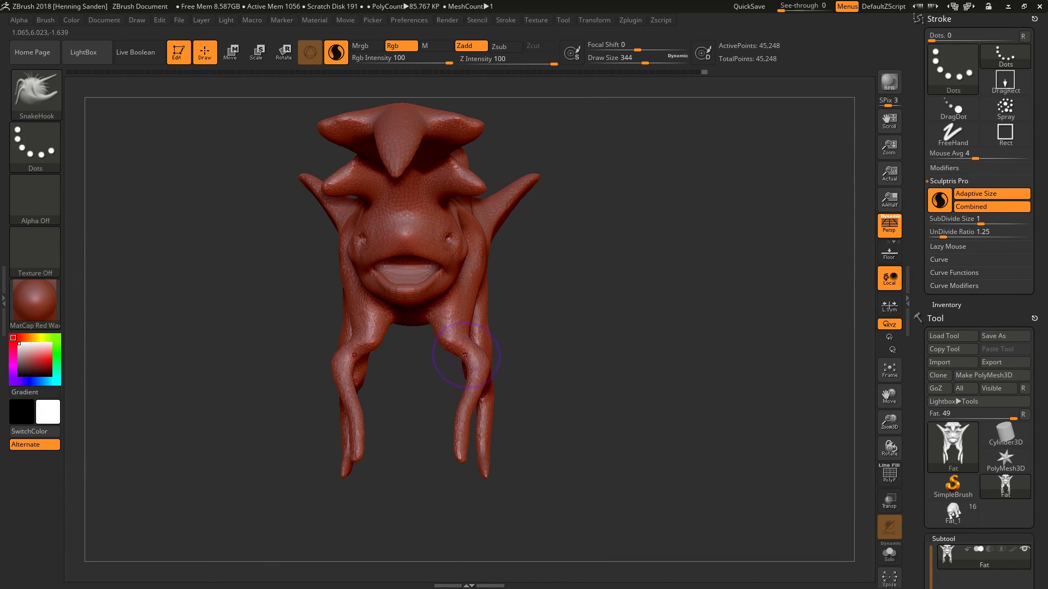
right_drag(466, 356, 463, 342)
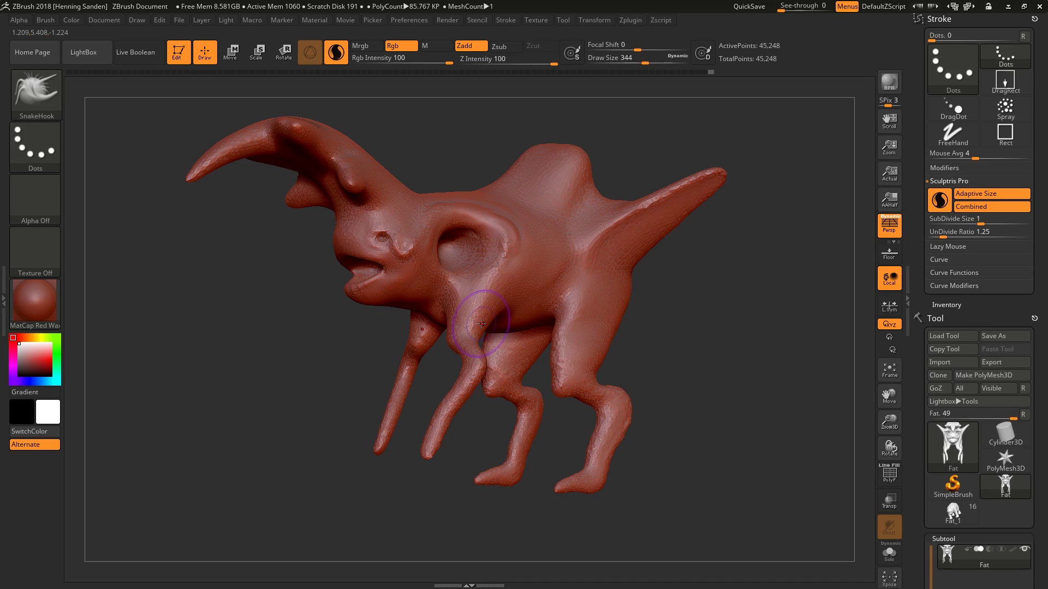